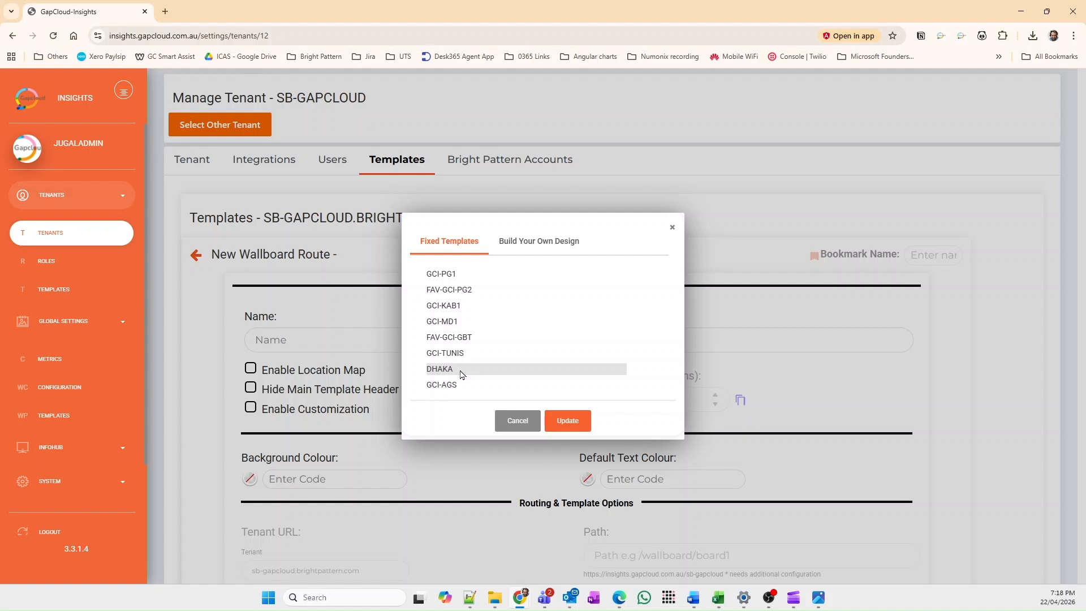
Step: Choose the FAV-DRAG-&-DROP build-your-own design as the template for the new wallboard route
left_click(540, 249)
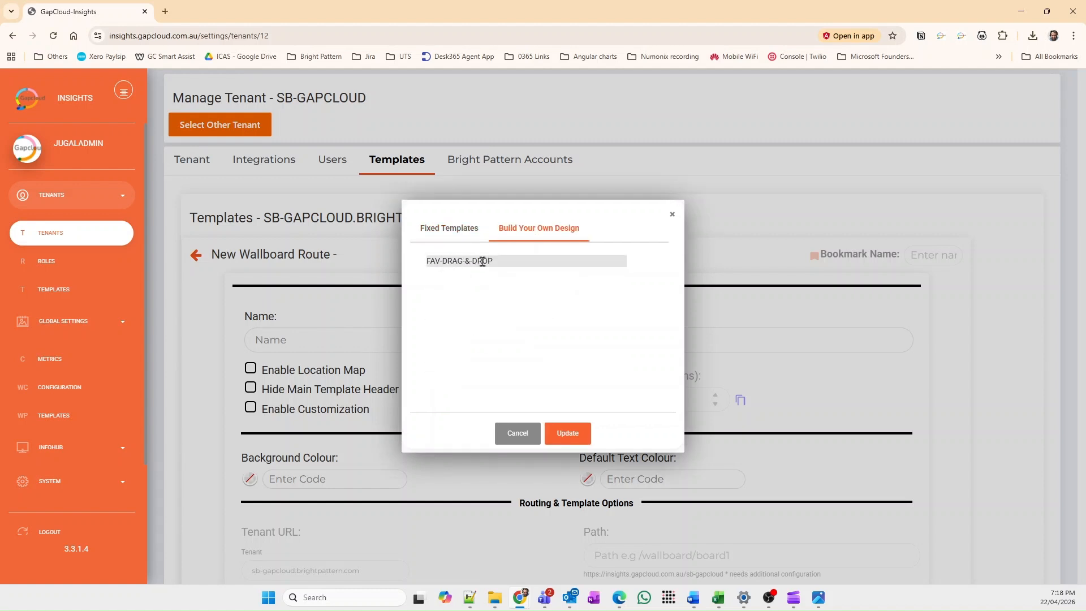
left_click(483, 262)
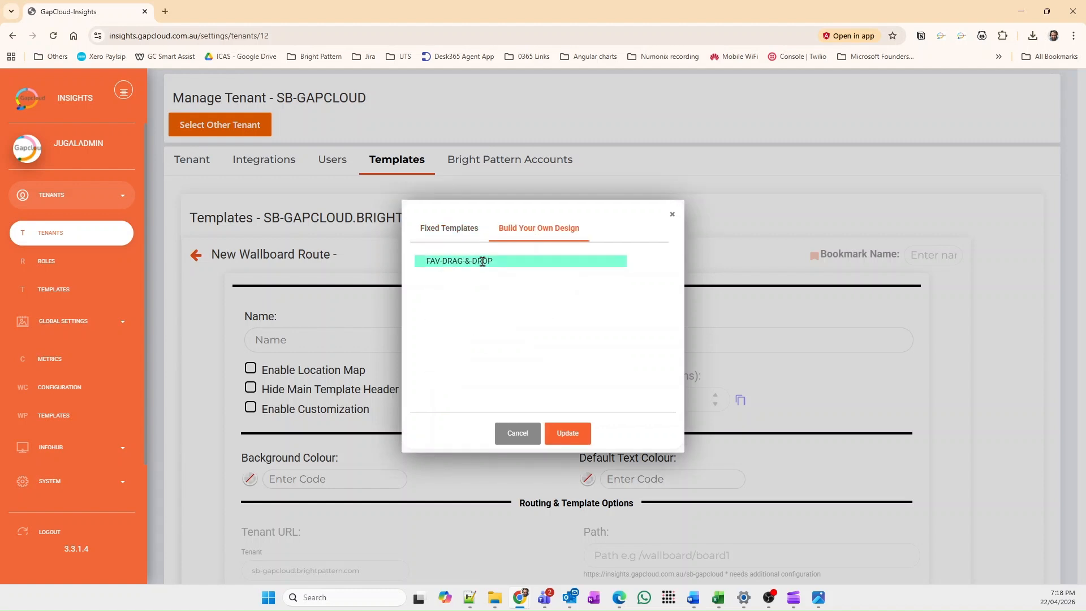
left_click(572, 435)
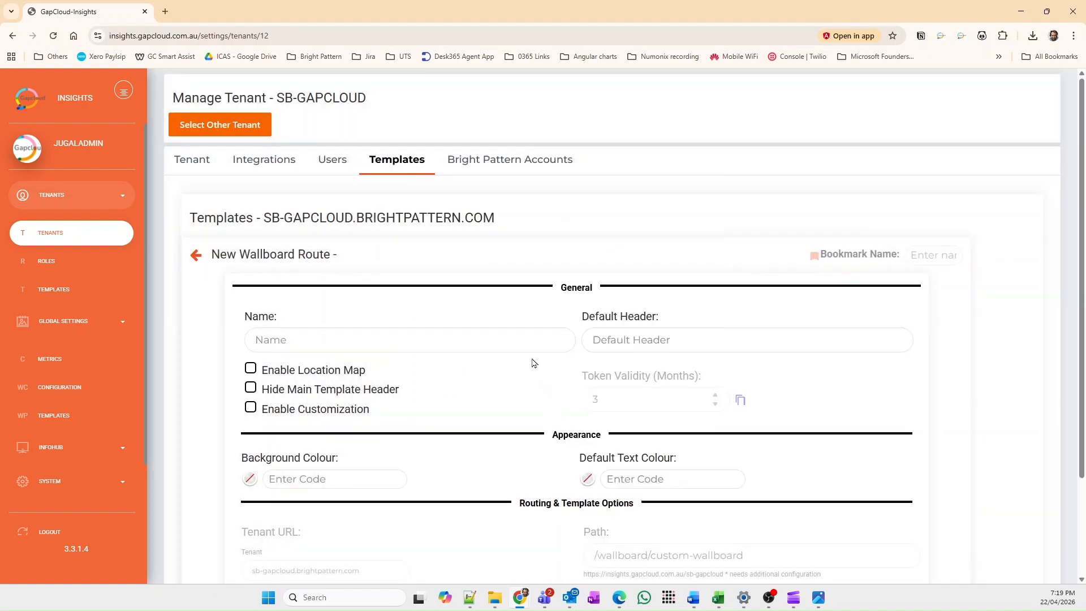
Step: Enter "Demo - Self-serve" as both the name and the default header of the new wallboard route
left_click(523, 333)
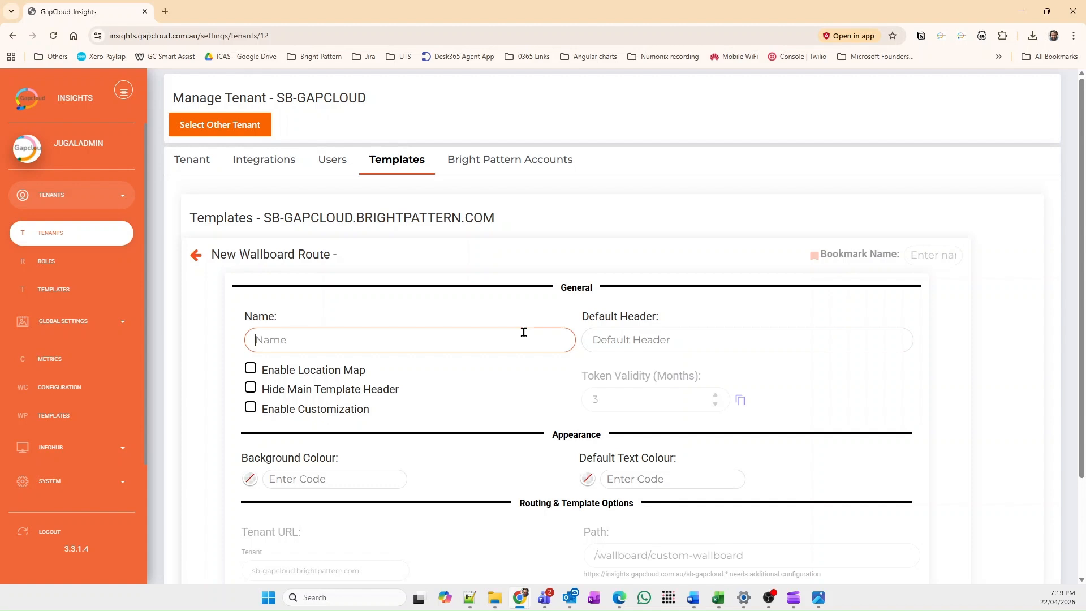
type("Demo - Self-s")
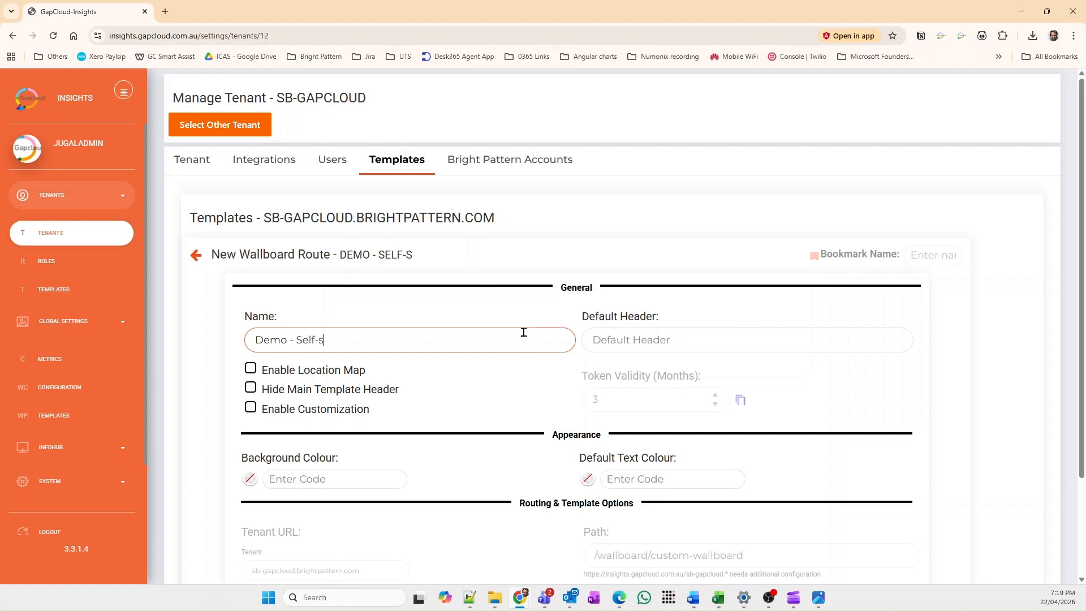
type("erve to")
key("ctrl+a")
key("ctrl+c")
left_click(638, 335)
key("ctrl+v")
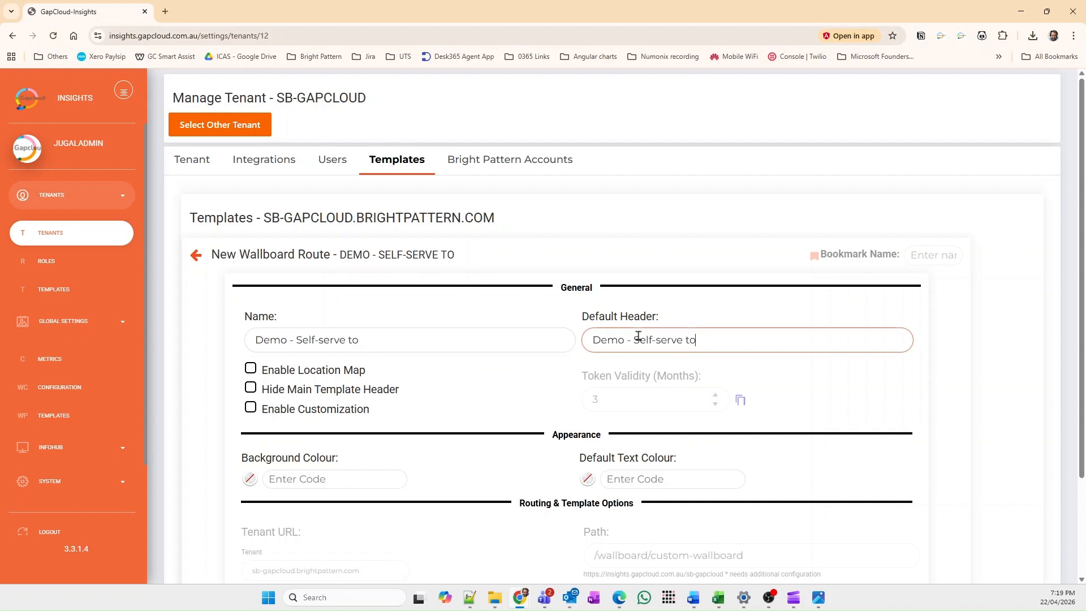
key("BackSpace")
key("BackSpace")
key("BackSpace")
left_click(467, 341)
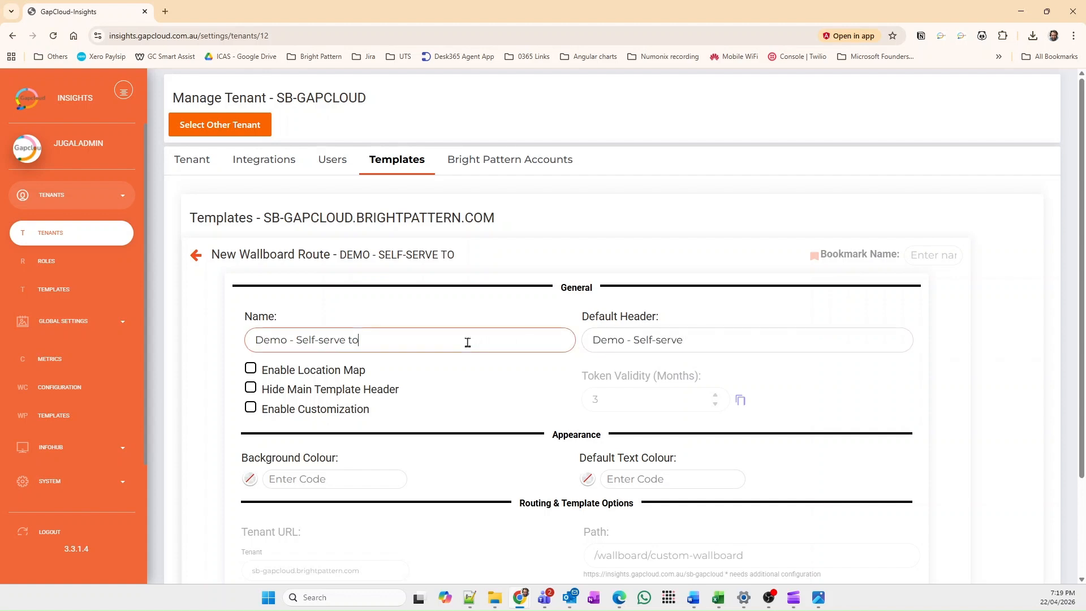
key("BackSpace")
key("BackSpace")
key("BackSpace")
Step: Enable customization and hide the main template header, then create the wallboard route
left_click(250, 408)
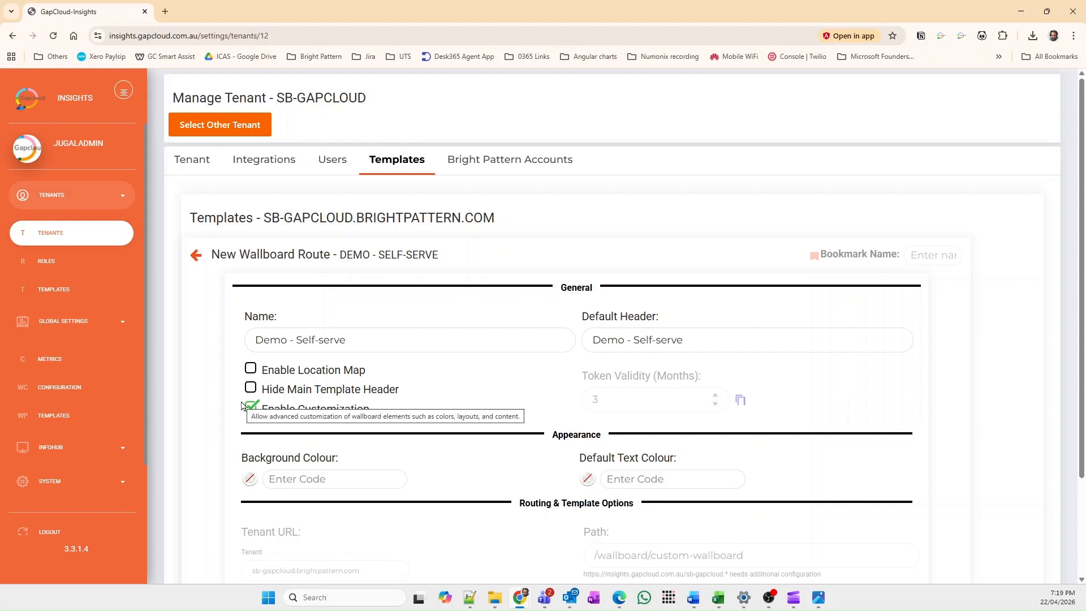
left_click(250, 390)
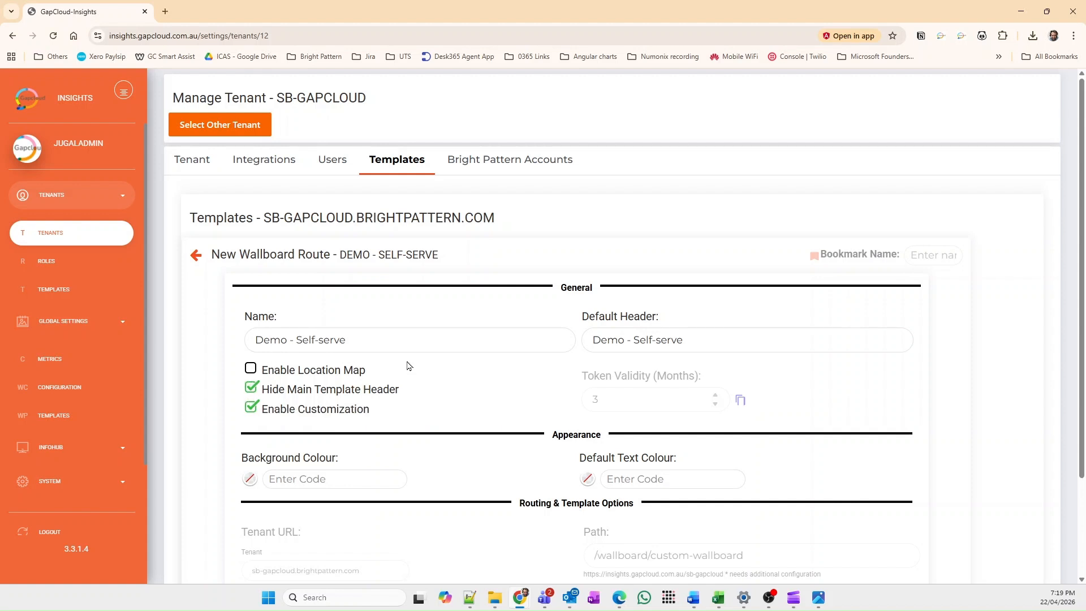
scroll(409, 366, "down", 2)
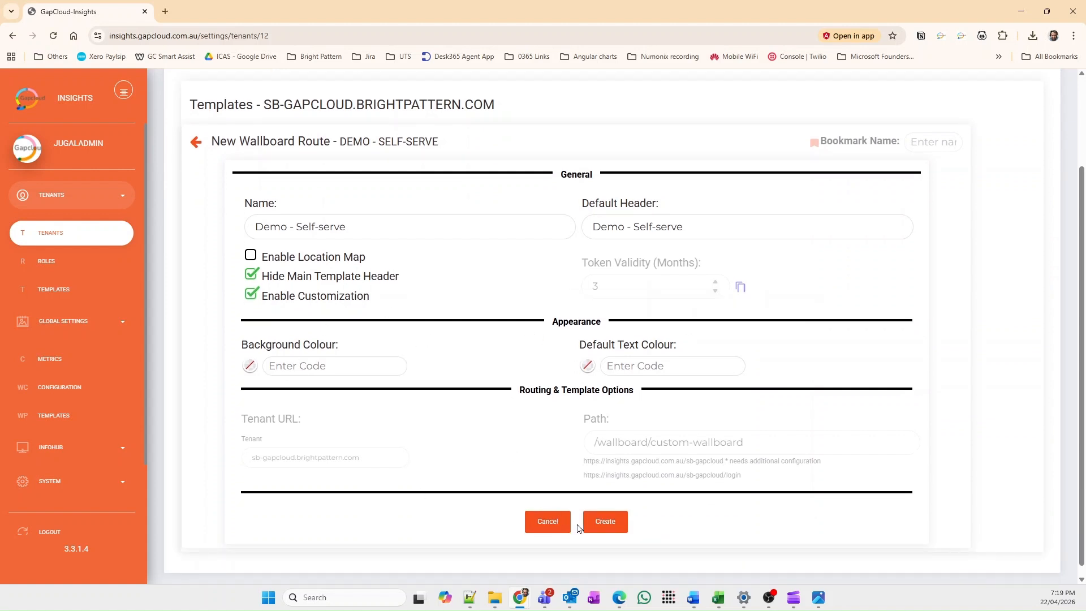
left_click(605, 528)
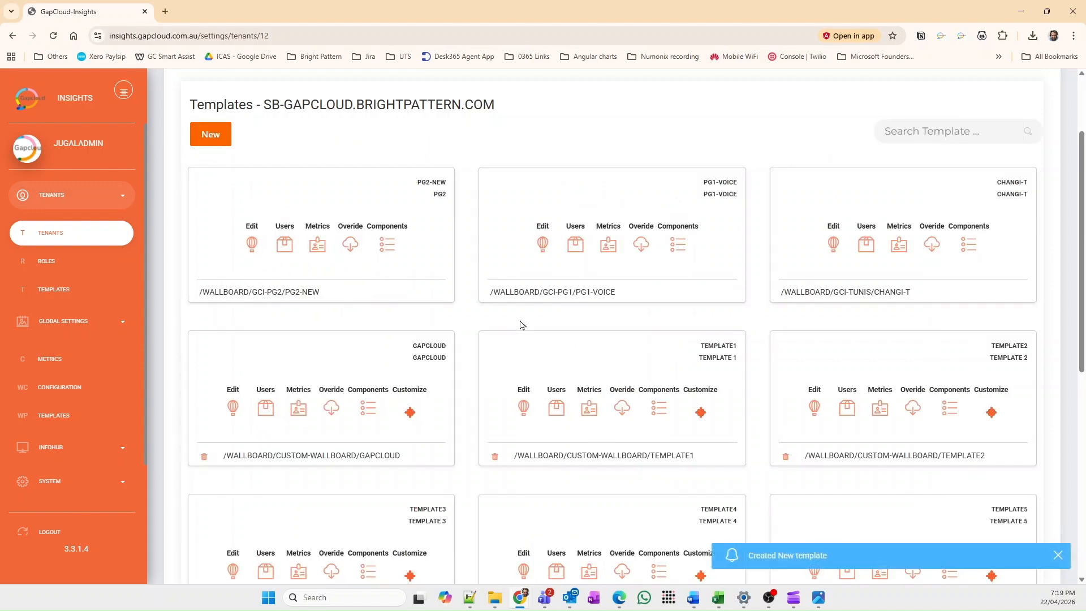
Step: Find the Demo - Self-serve template in the list, review its route settings, and return without changing them
scroll(520, 324, "down", 8)
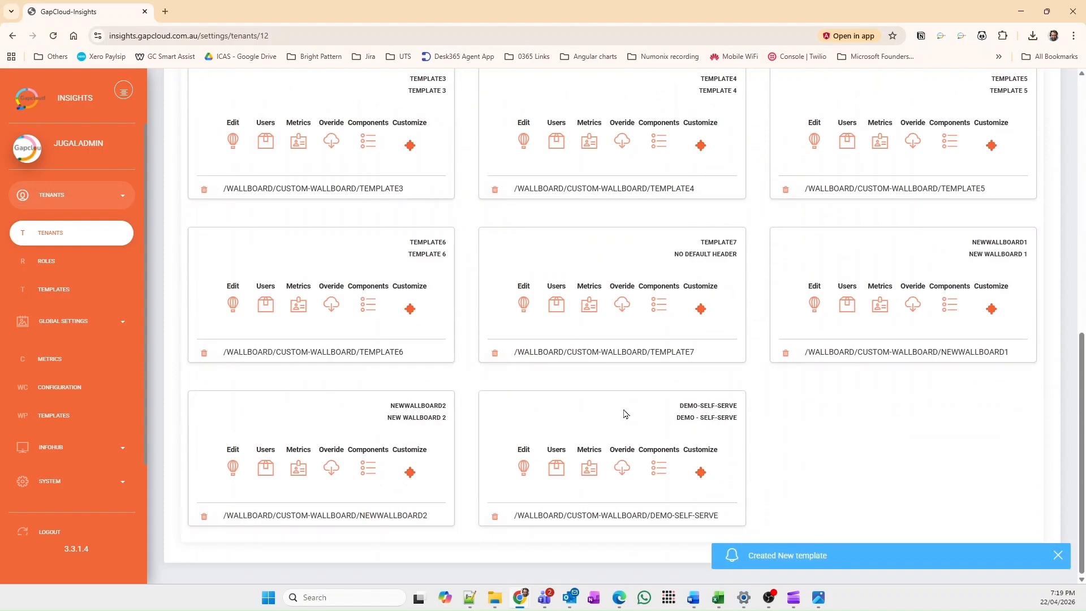
left_click_drag(672, 410, 759, 422)
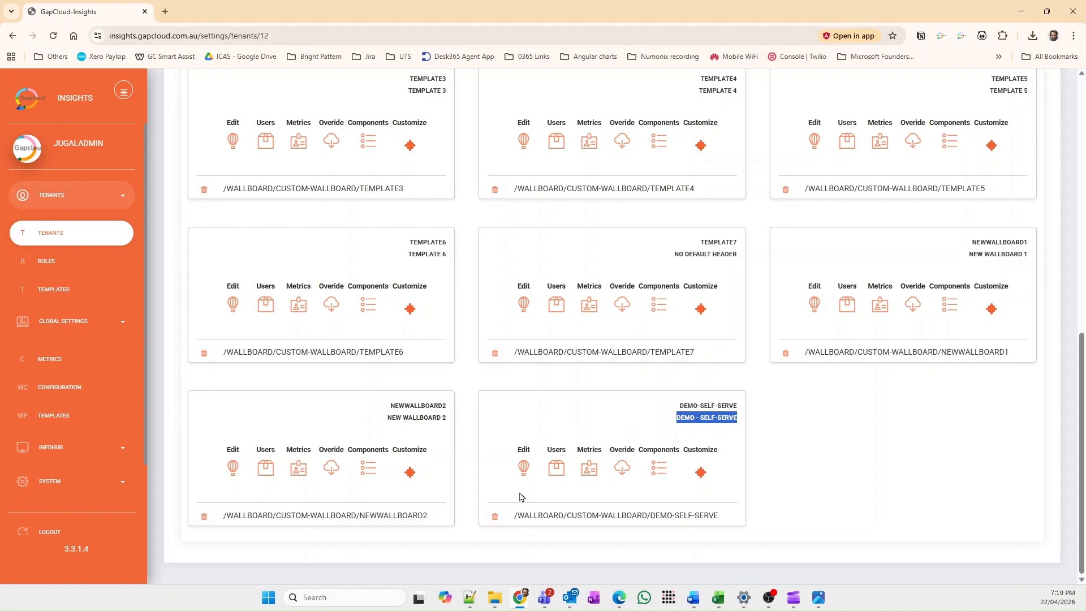
left_click(523, 467)
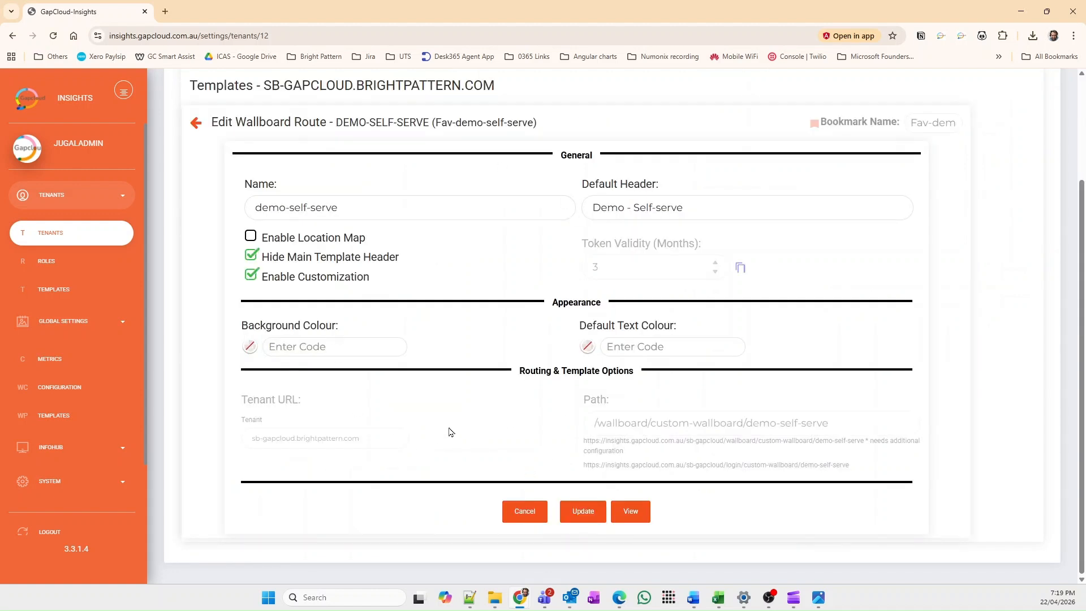
left_click(399, 207)
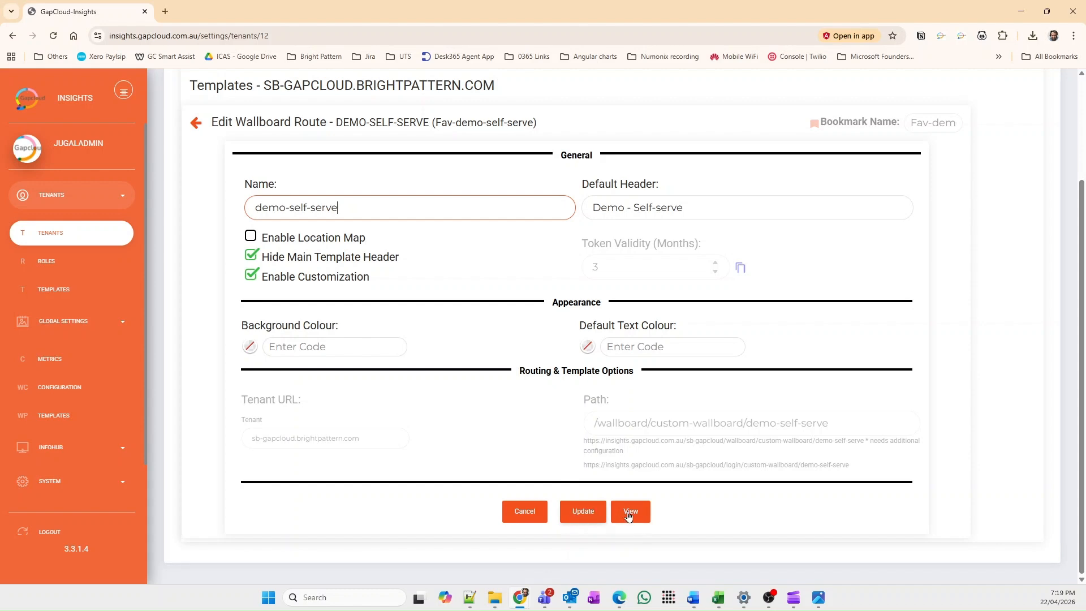
left_click(524, 511)
scroll(566, 481, "down", 5)
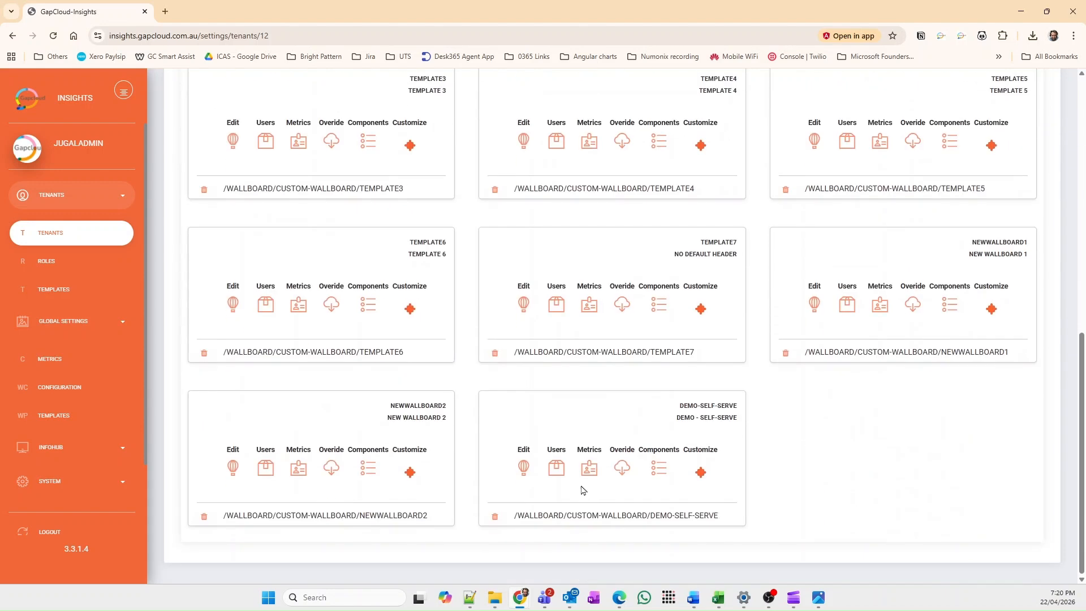
Step: Check the user permissions of the demo-self-serve template and return to the template list
left_click(557, 471)
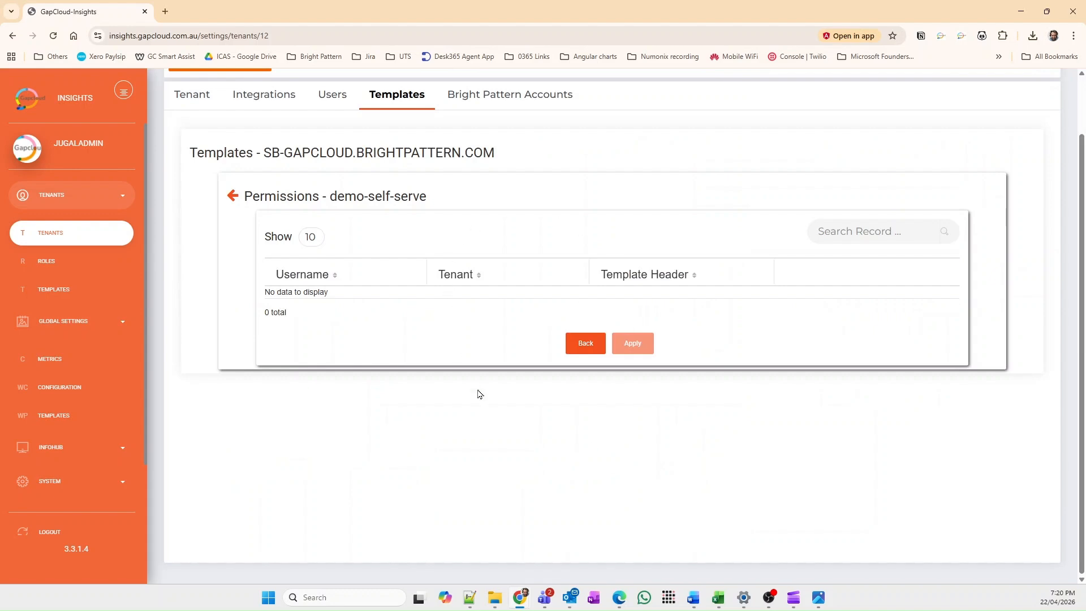
left_click(585, 343)
scroll(603, 469, "down", 3)
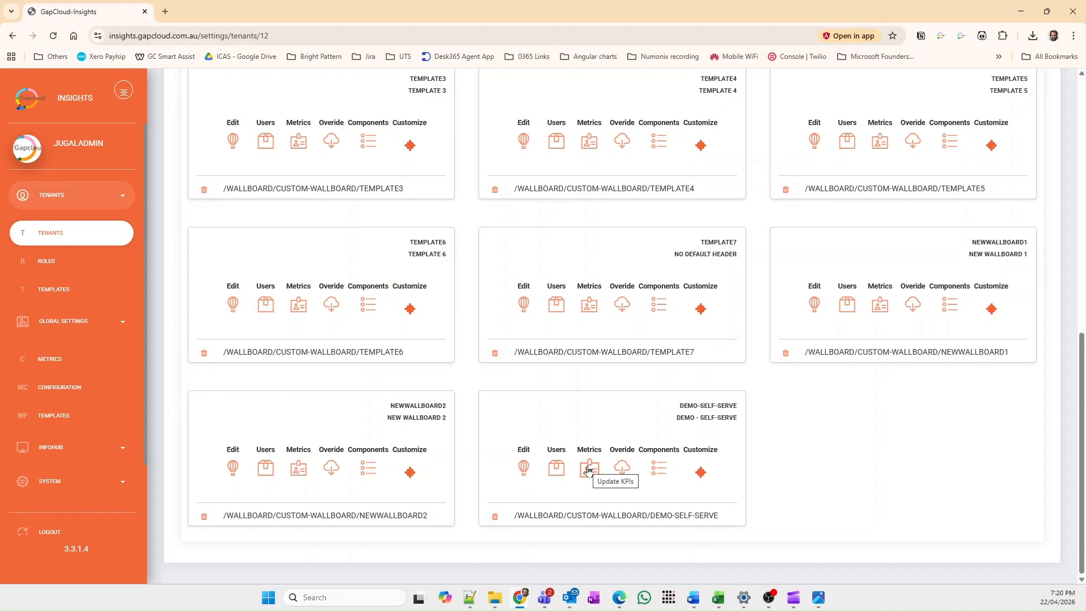
Step: Review the assigned and unassigned KPIs of the demo-self-serve template and return to the template list
left_click(588, 469)
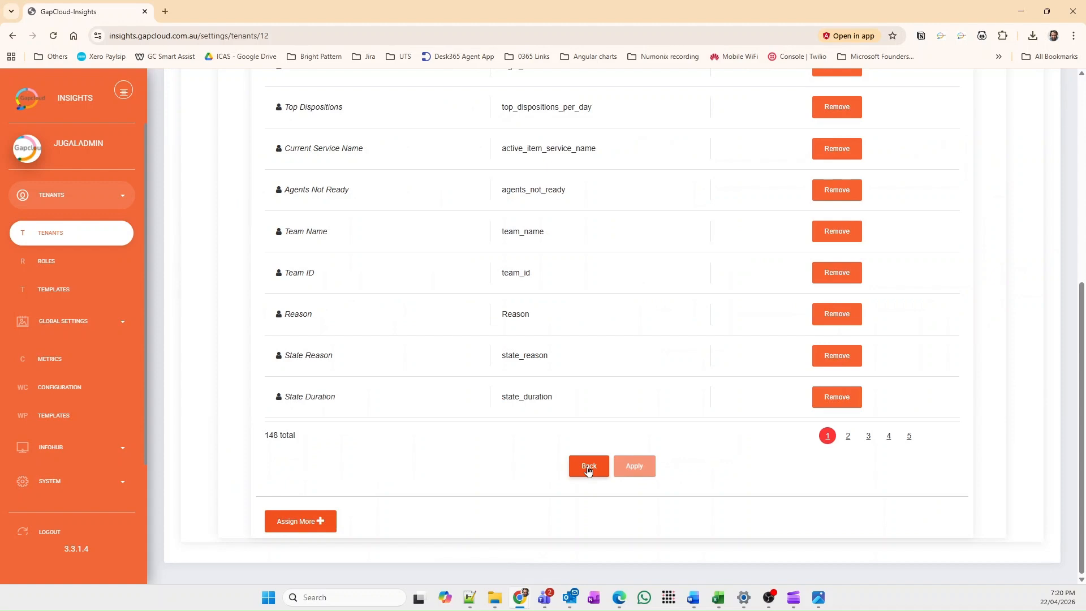
scroll(588, 470, "up", 6)
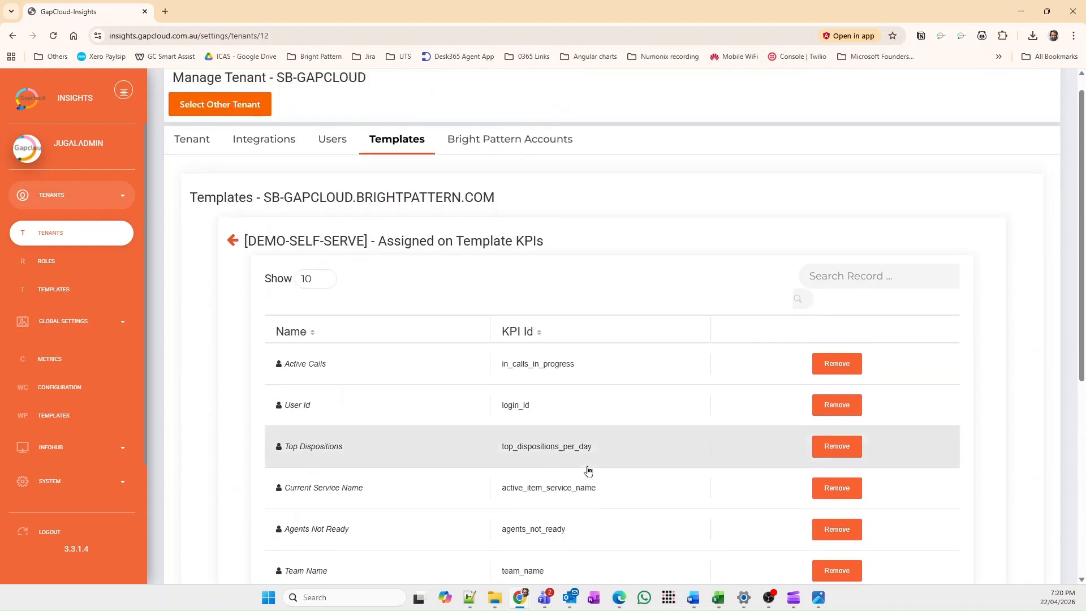
scroll(422, 298, "down", 6)
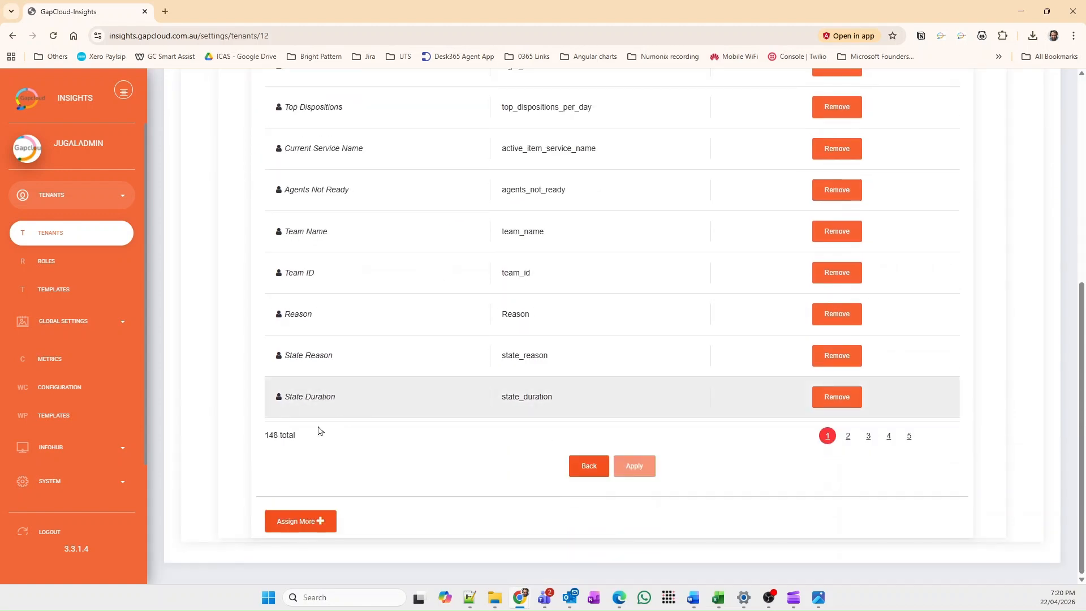
left_click_drag(297, 436, 259, 436)
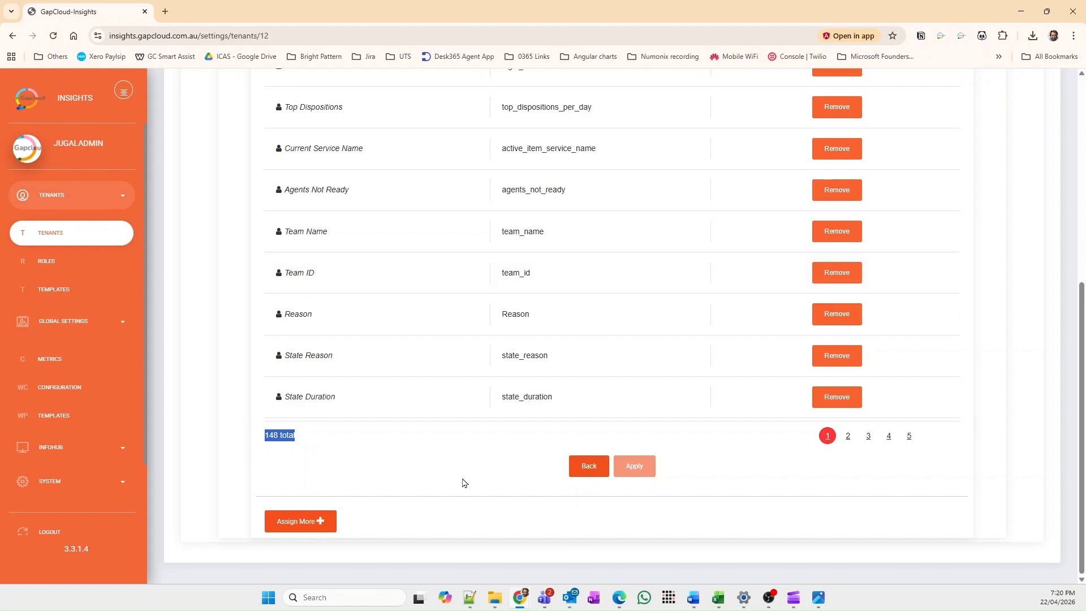
left_click(322, 520)
scroll(405, 477, "down", 3)
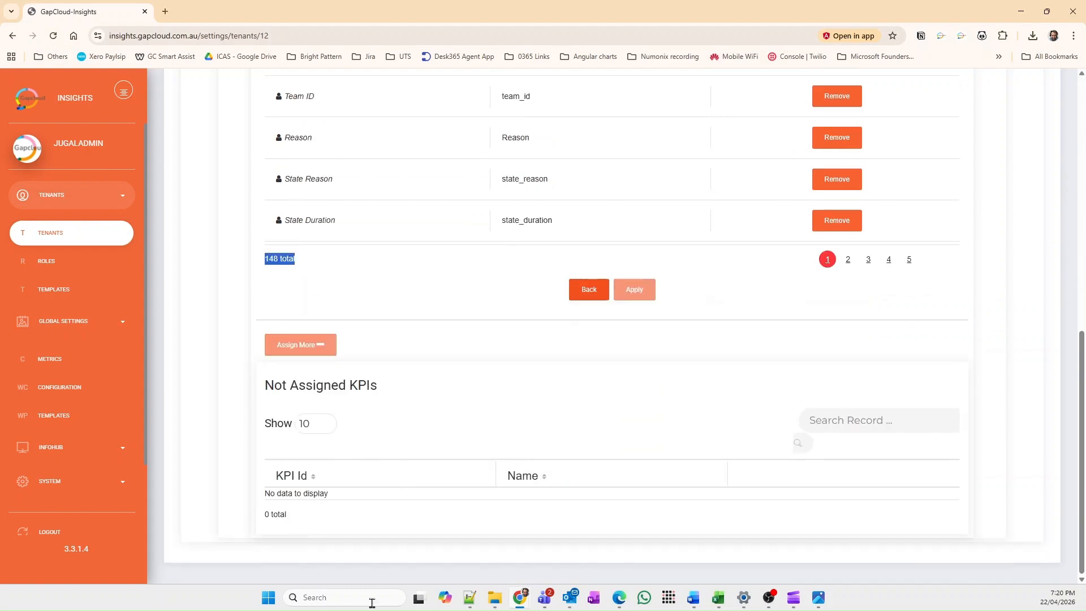
left_click(331, 355)
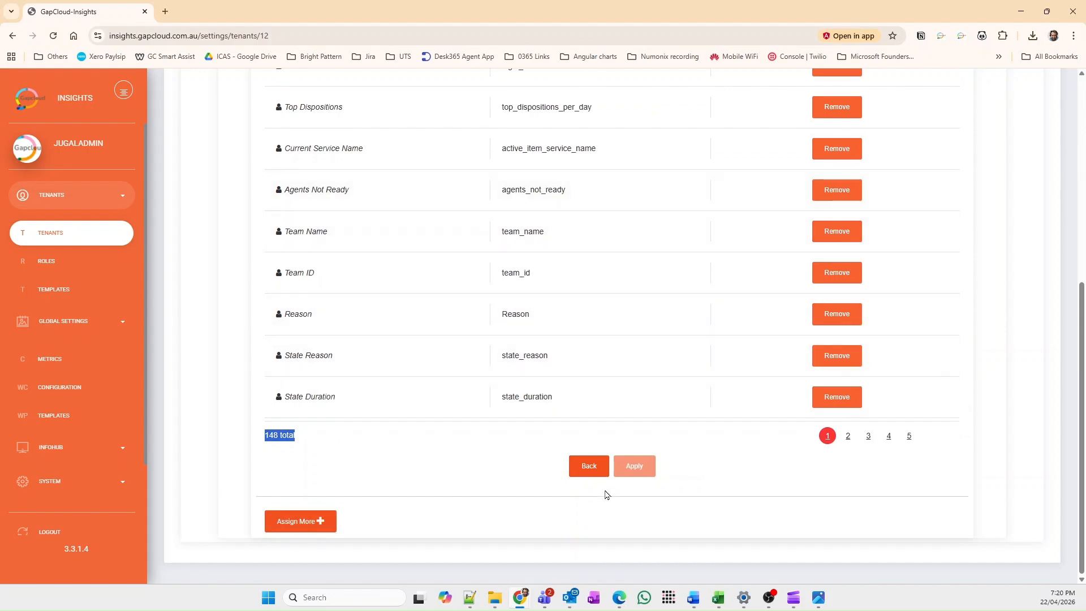
left_click(594, 467)
scroll(597, 468, "down", 5)
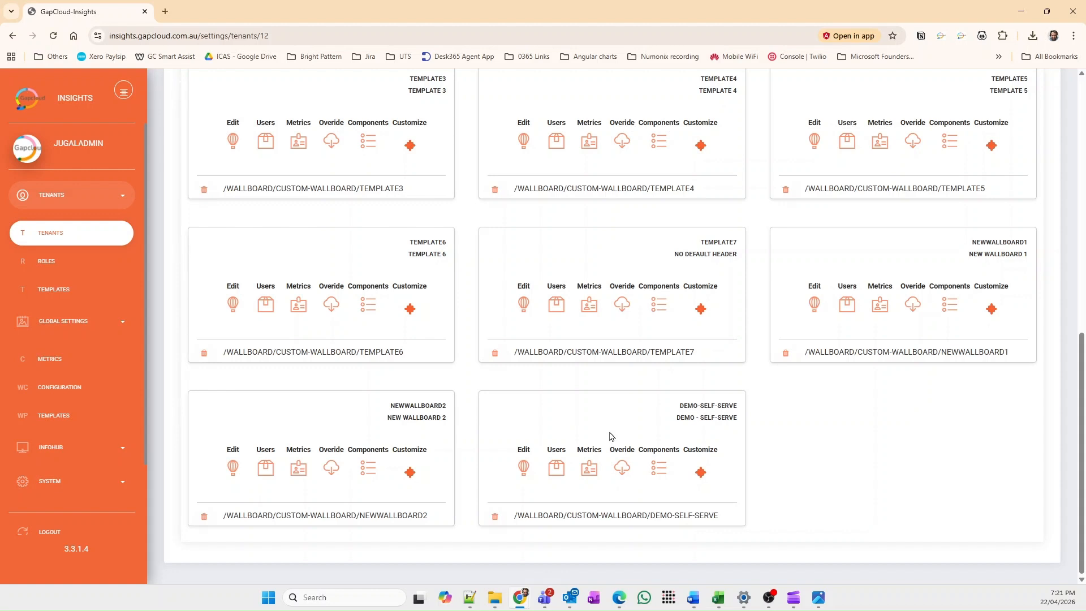
Step: Assign the Voice_Support, Email Gapcloud_25 and Chat_Gapcloud_Support services in the demo-self-serve component configuration and apply the change
left_click(660, 474)
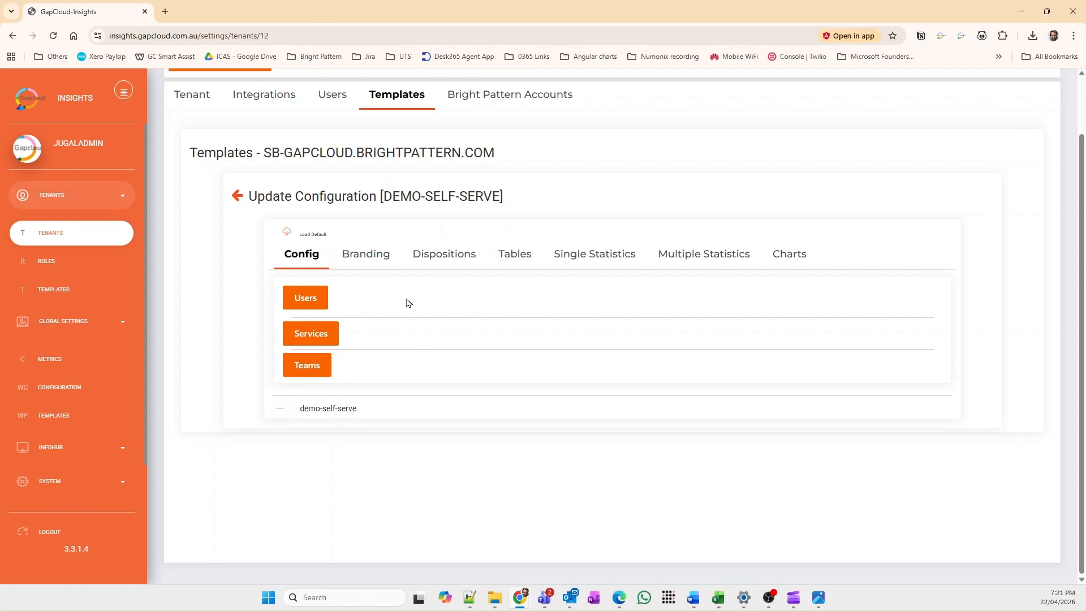
left_click(334, 332)
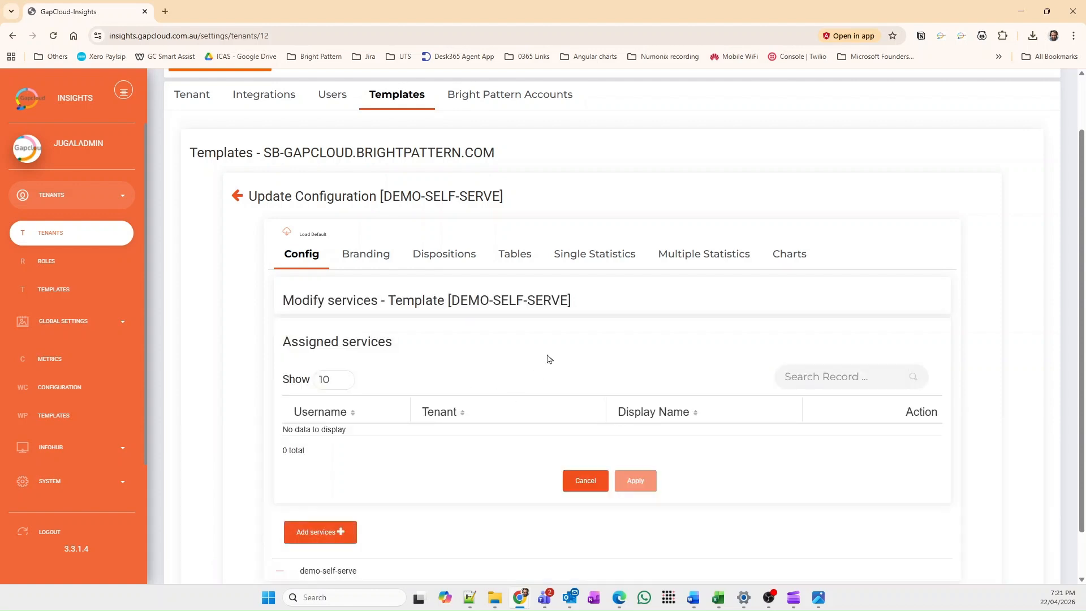
scroll(504, 378, "down", 2)
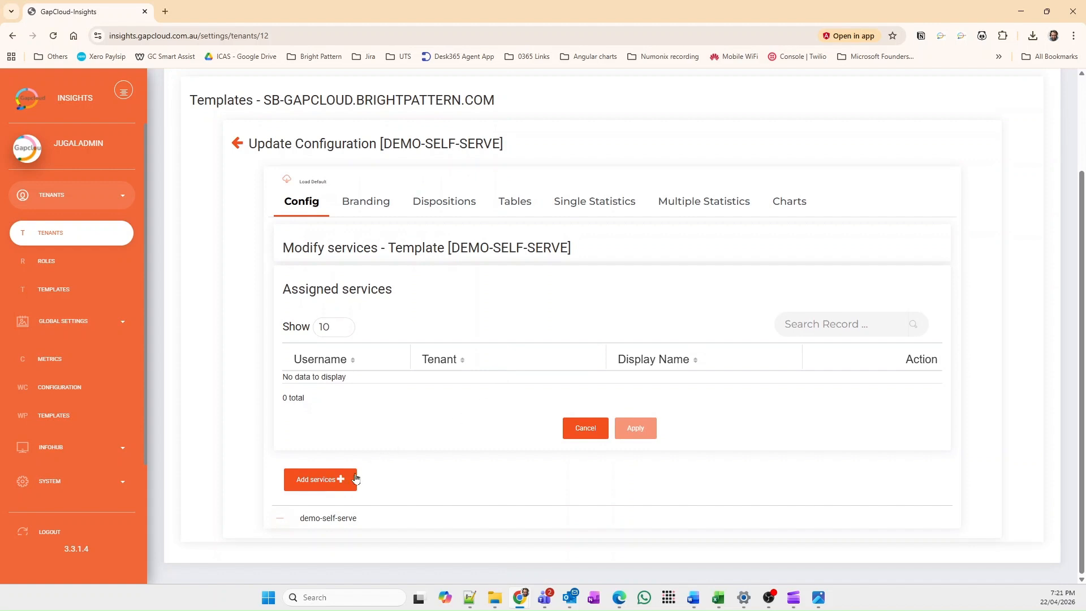
left_click(355, 479)
scroll(454, 465, "down", 6)
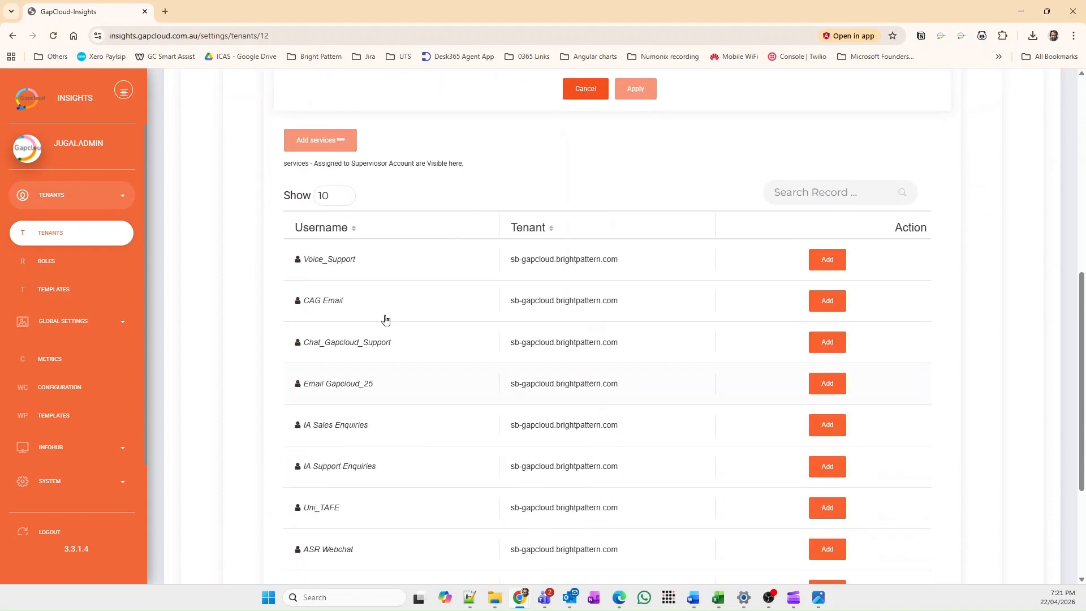
left_click(829, 263)
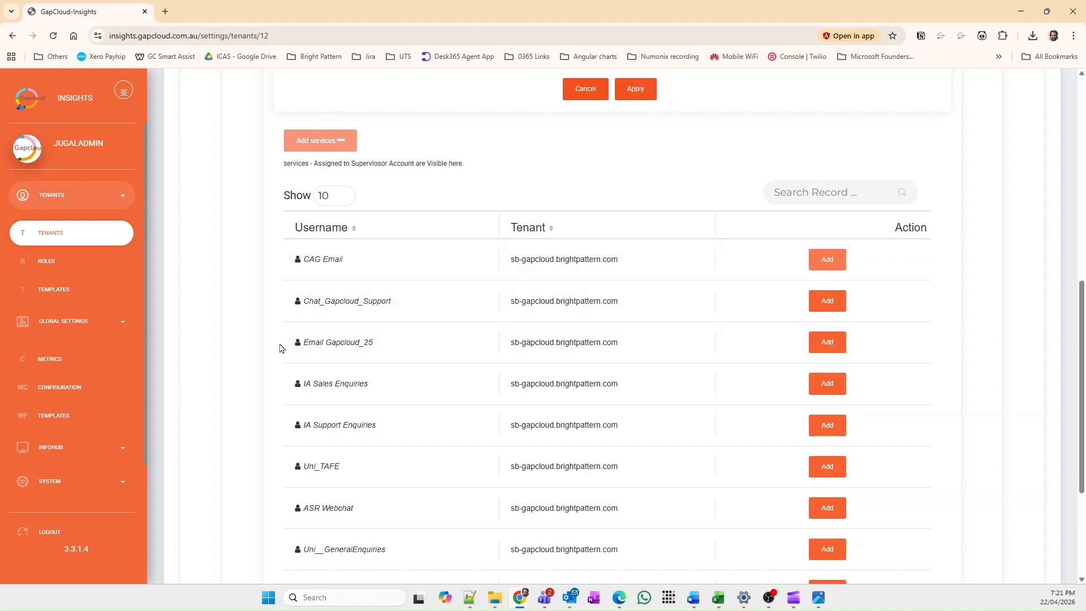
left_click(826, 343)
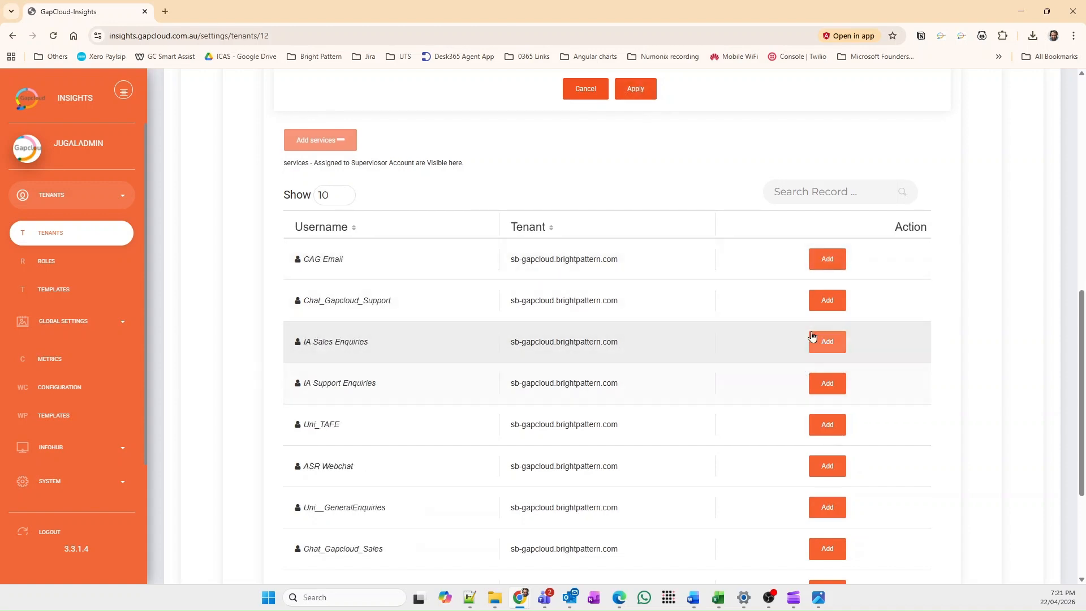
left_click(828, 300)
scroll(689, 345, "up", 7)
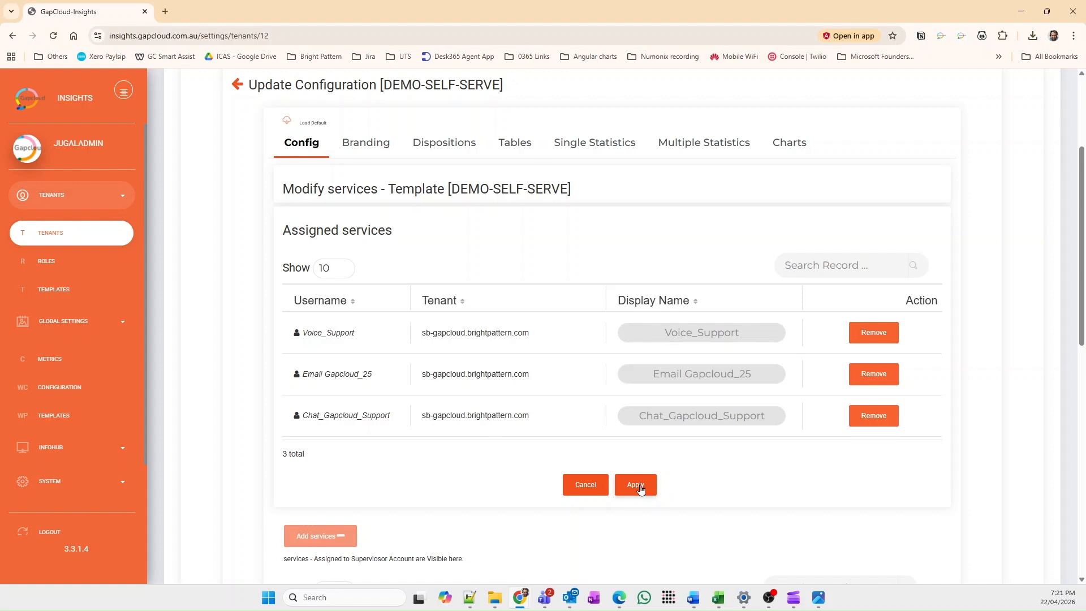
left_click(637, 485)
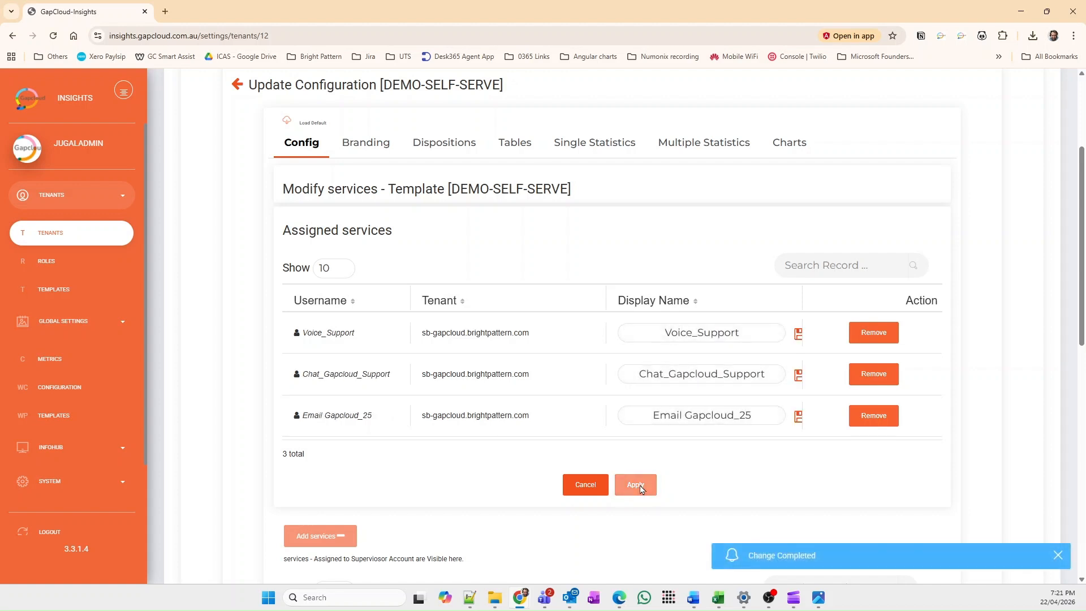
left_click(586, 492)
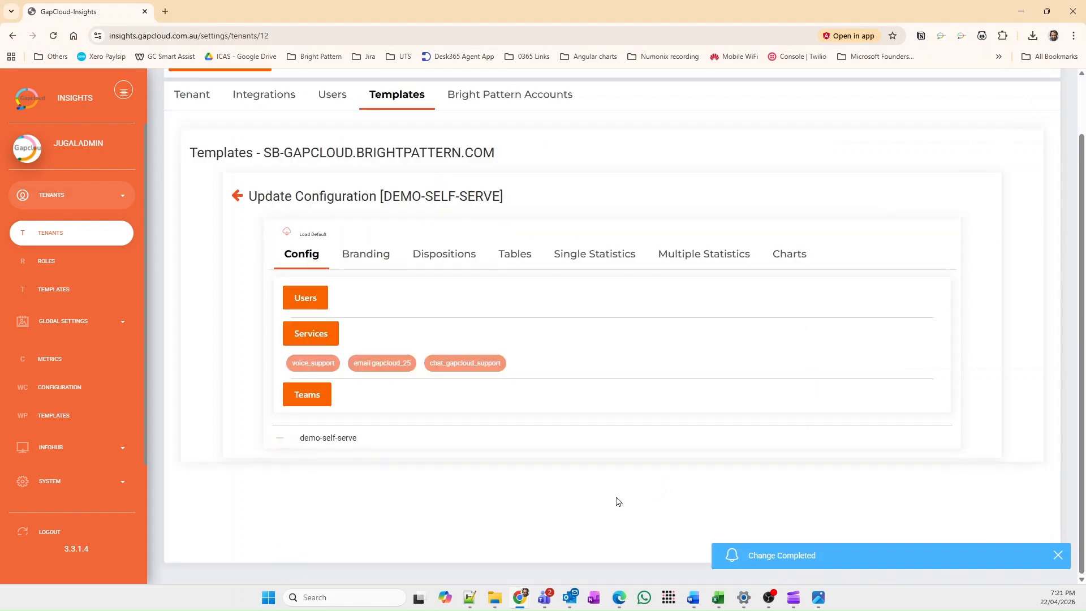
Step: Assign the TeamSupport and Contact Centre Team teams in the demo-self-serve component configuration and apply the change
left_click(307, 394)
scroll(612, 417, "down", 1)
left_click(331, 479)
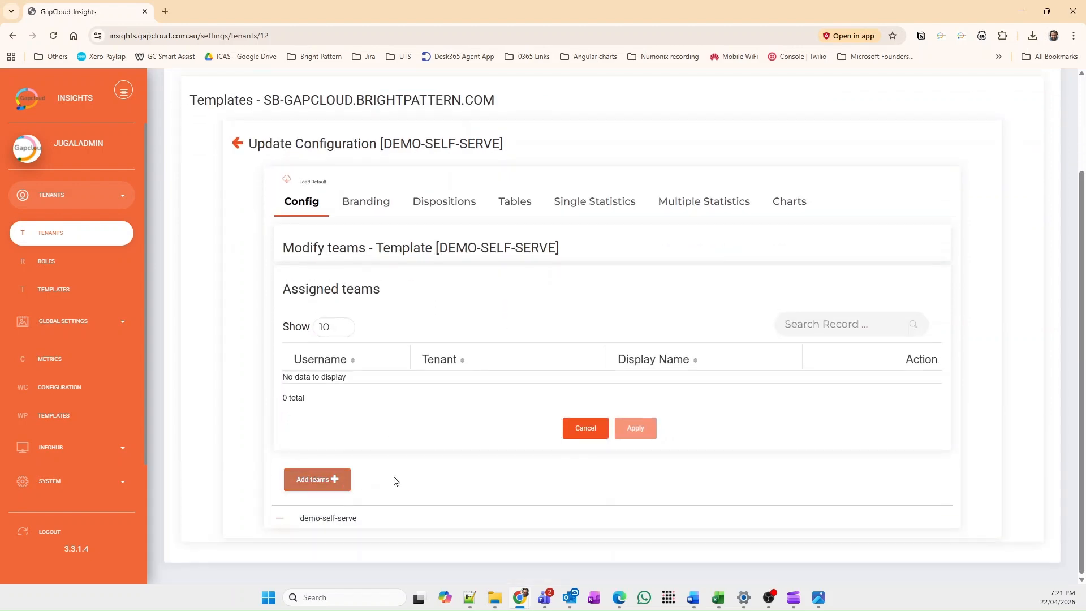
scroll(596, 454, "down", 5)
scroll(596, 456, "down", 1)
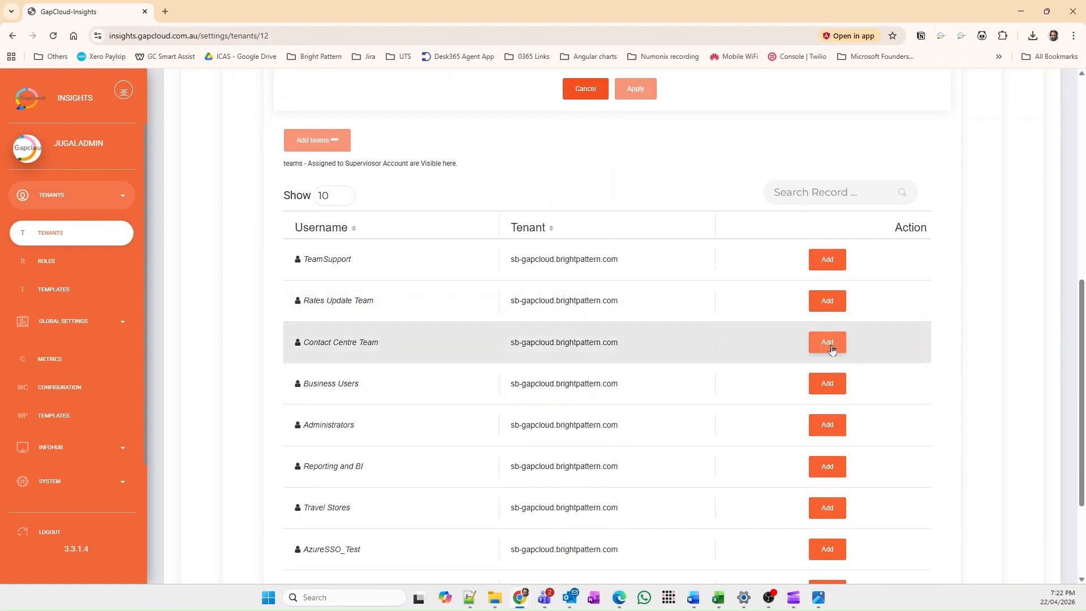
left_click(834, 268)
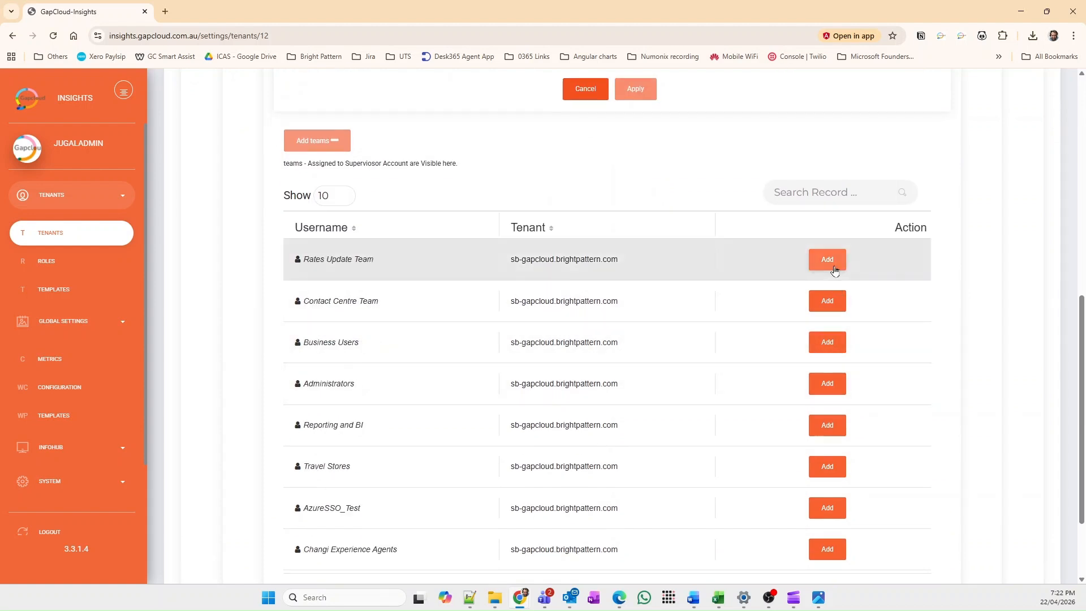
left_click(829, 308)
scroll(732, 424, "up", 6)
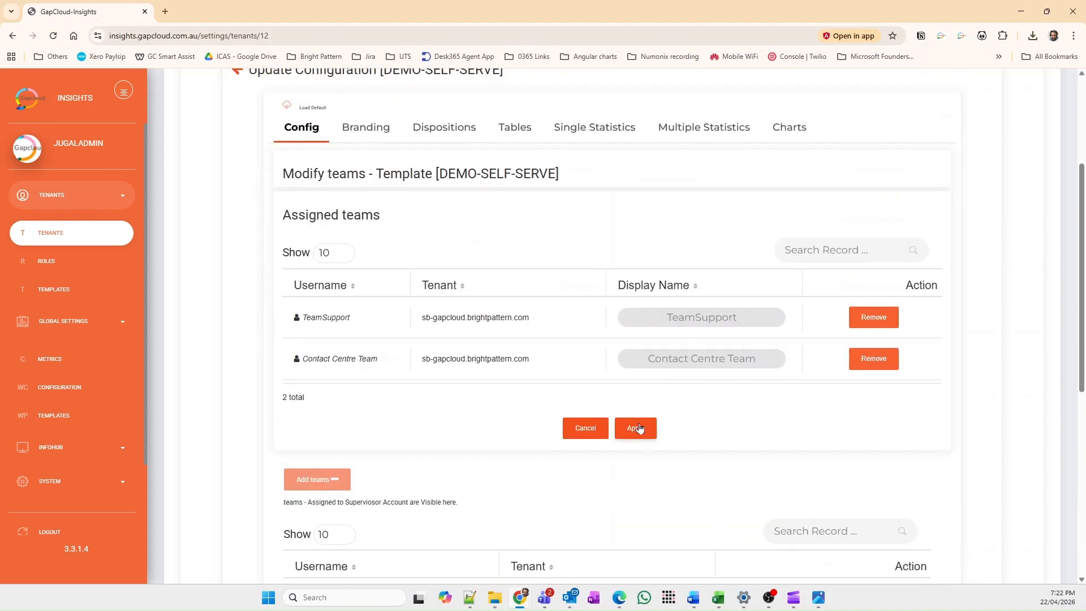
left_click(639, 428)
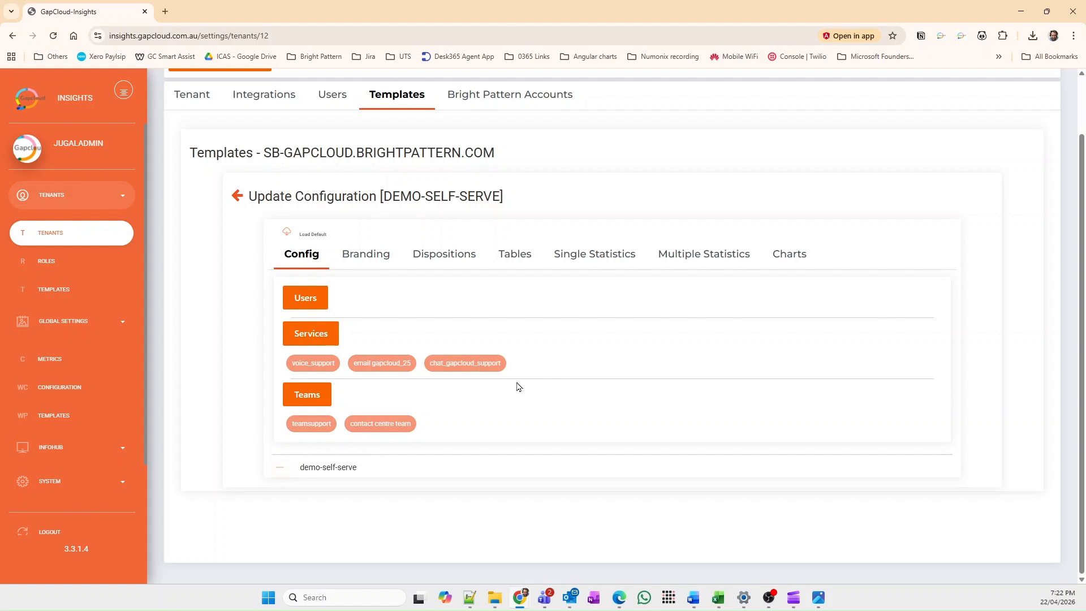
Step: Return to the template list and open the layout customization studio for the demo-self-serve template
left_click(238, 196)
scroll(491, 280, "down", 9)
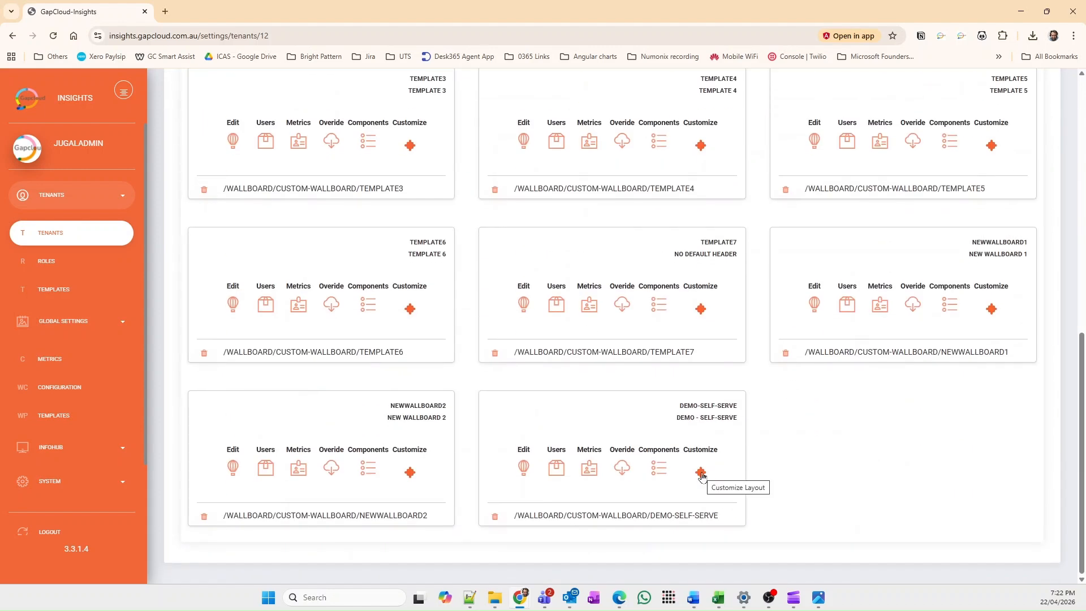
left_click(700, 473)
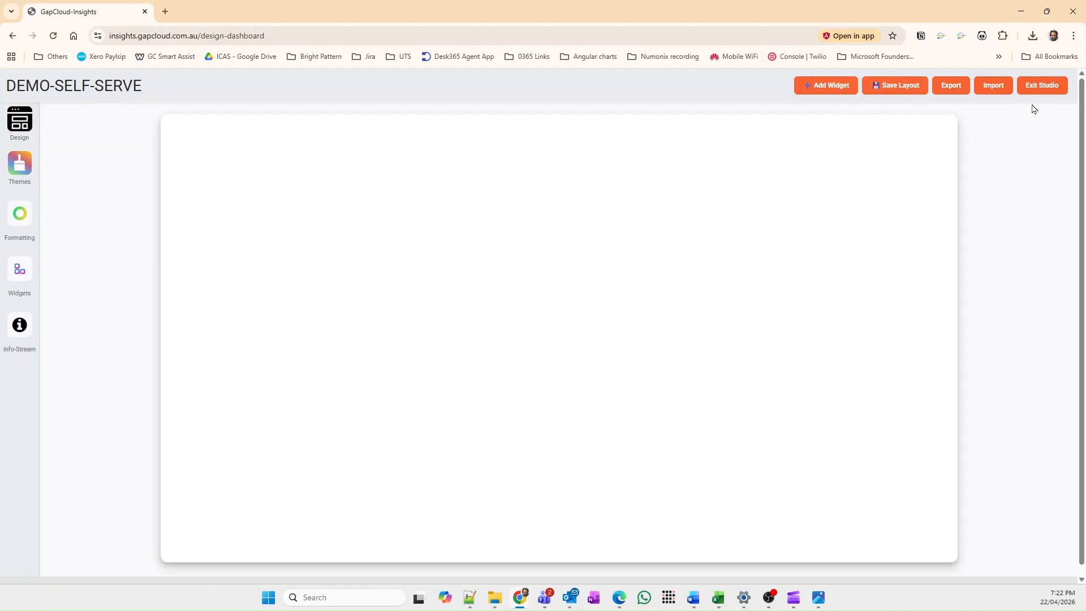
Step: Add a new widget to the blank canvas and enlarge it from its lower corner
left_click(824, 91)
mouse_move(262, 155)
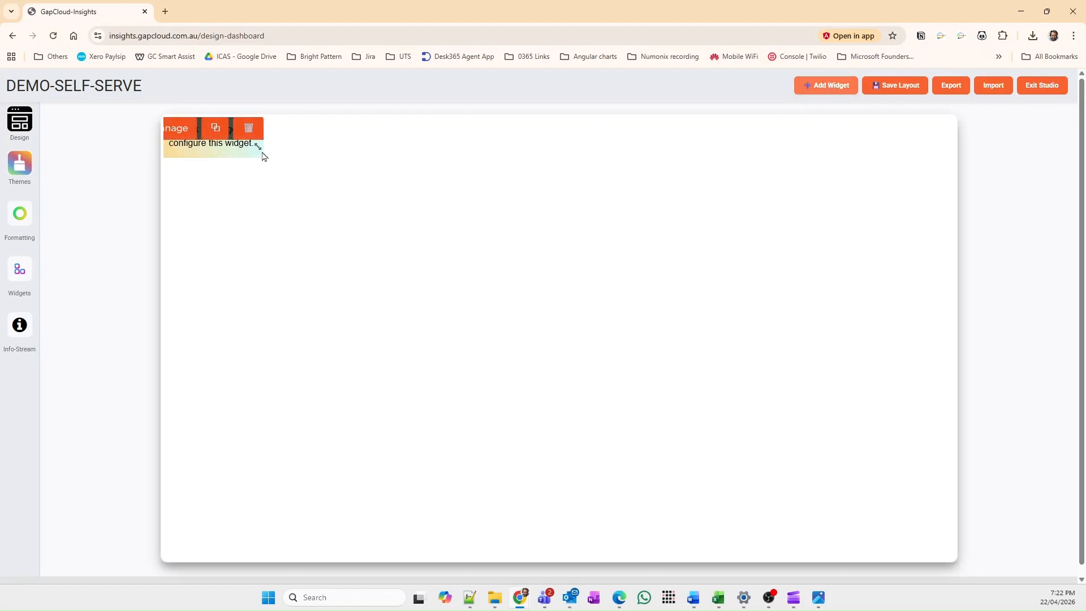
left_click_drag(262, 155, 291, 181)
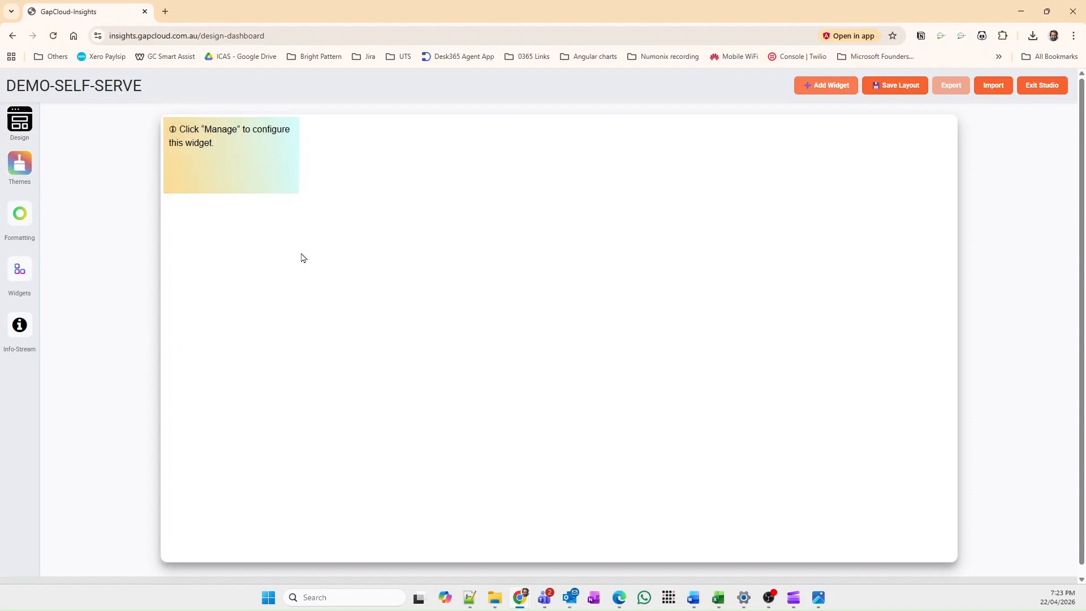
Step: Try several tenant template designs on the canvas and load the light-blue drag-&-drop layout
left_click(25, 127)
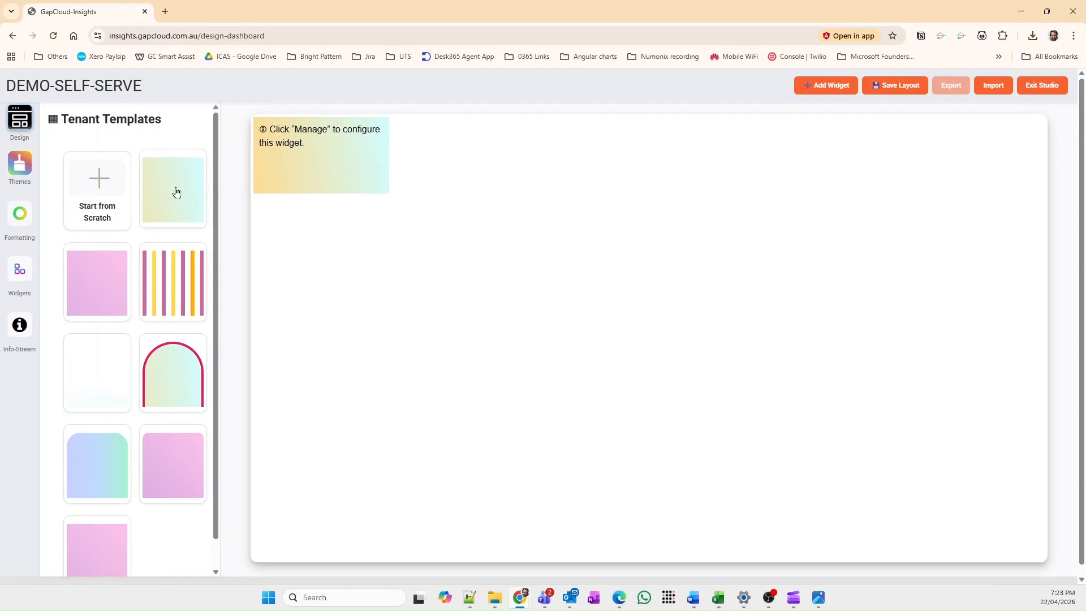
left_click(176, 192)
left_click(91, 281)
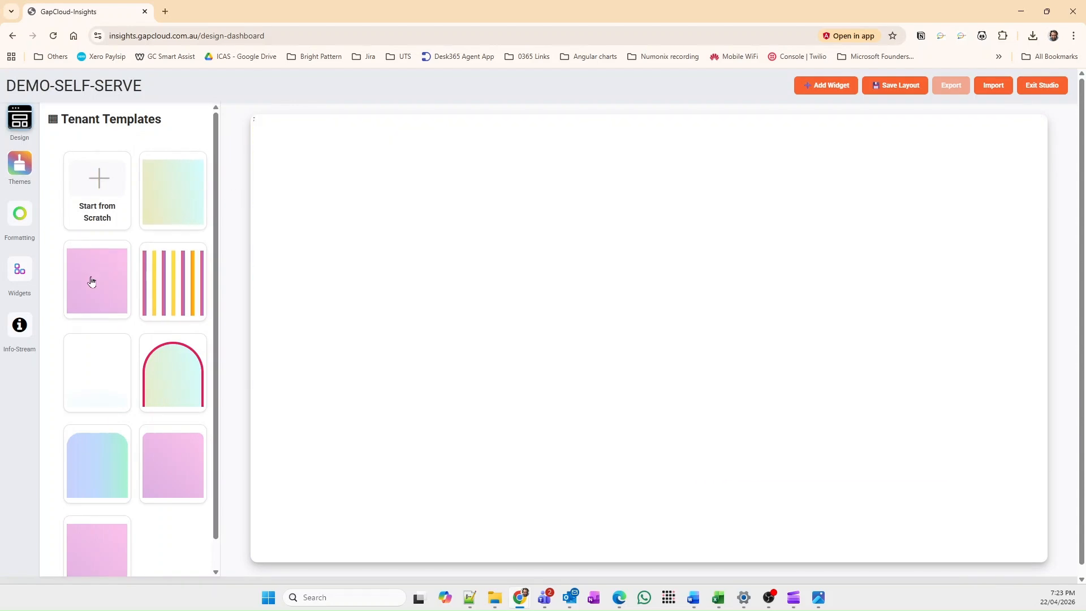
left_click(174, 281)
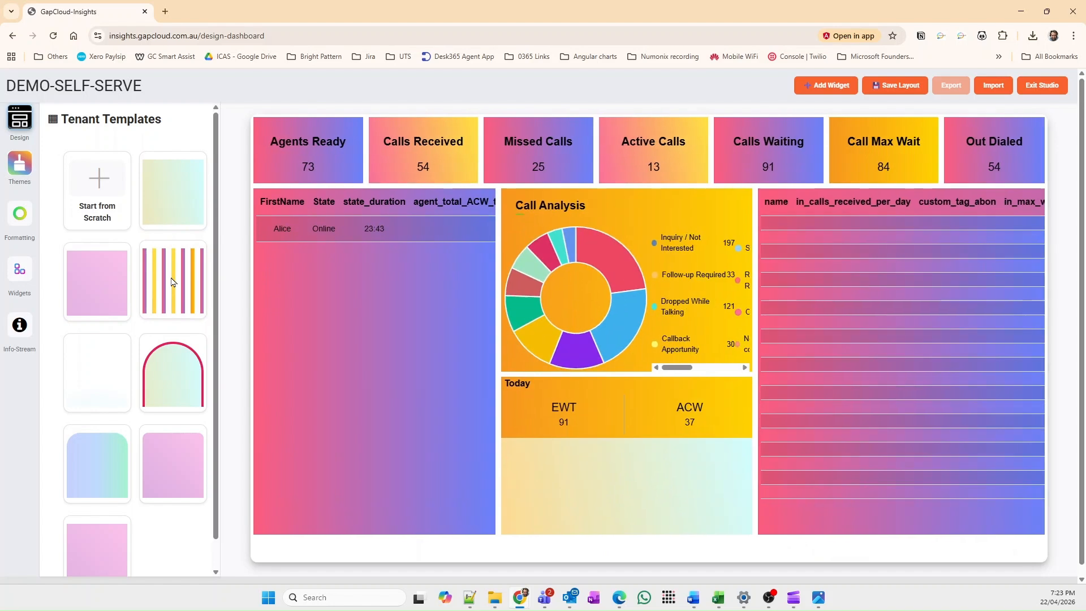
left_click(104, 369)
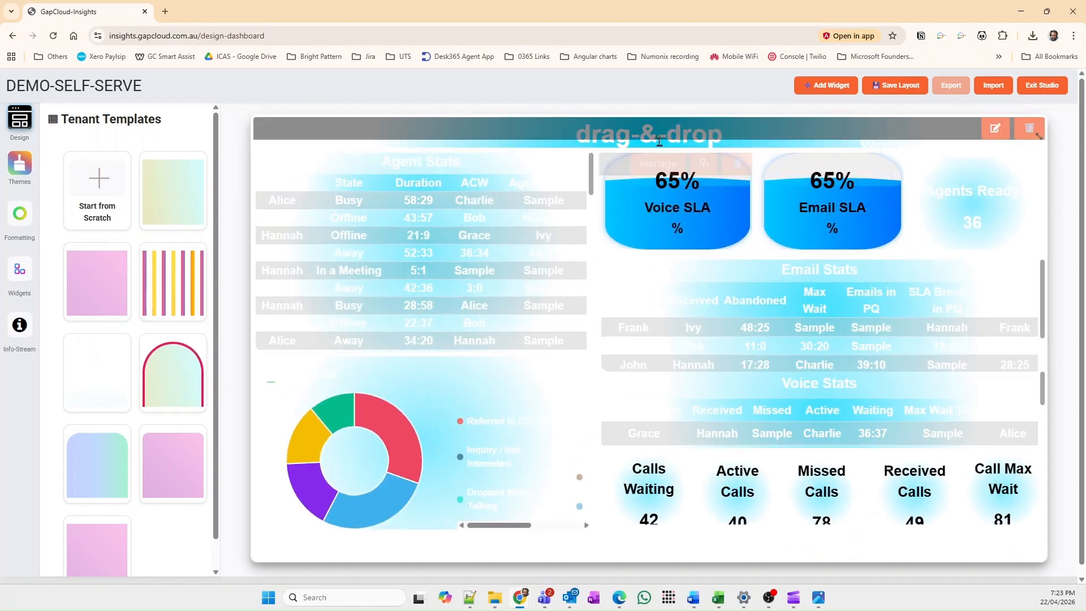
Step: Open the header bar formatting, set the template header to "Demo - Self-serve" and apply it
left_click(756, 146)
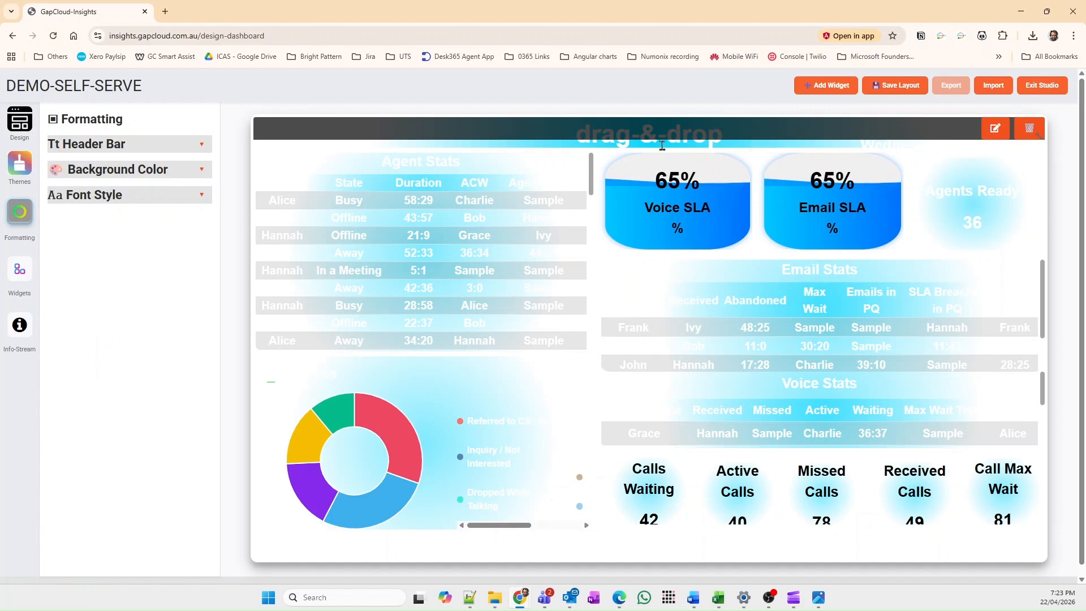
left_click(203, 143)
left_click(153, 255)
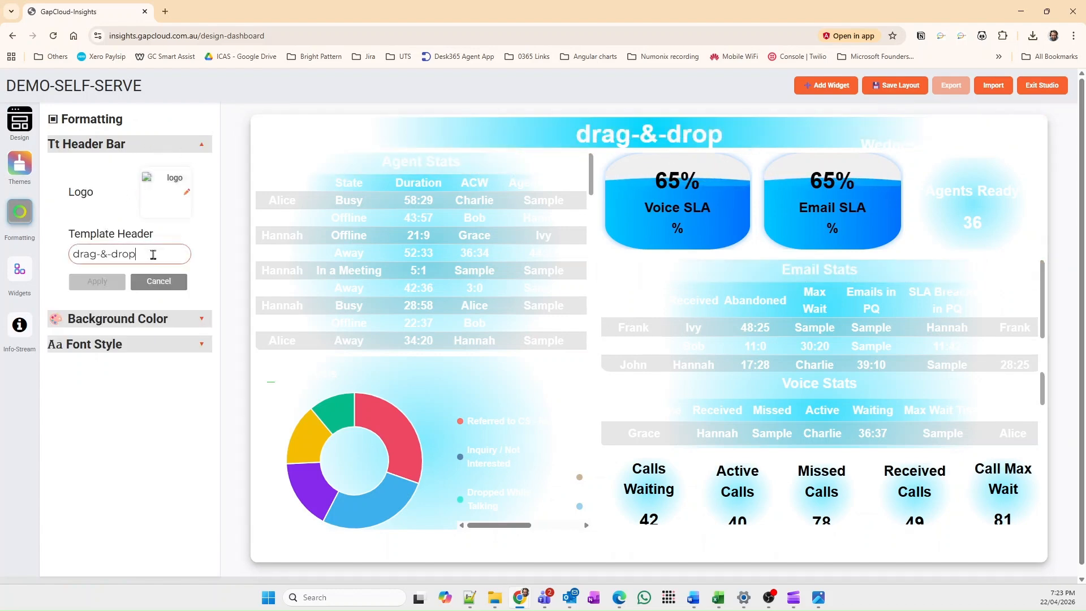
left_click_drag(153, 255, 66, 254)
type("Demo - Self-serve to")
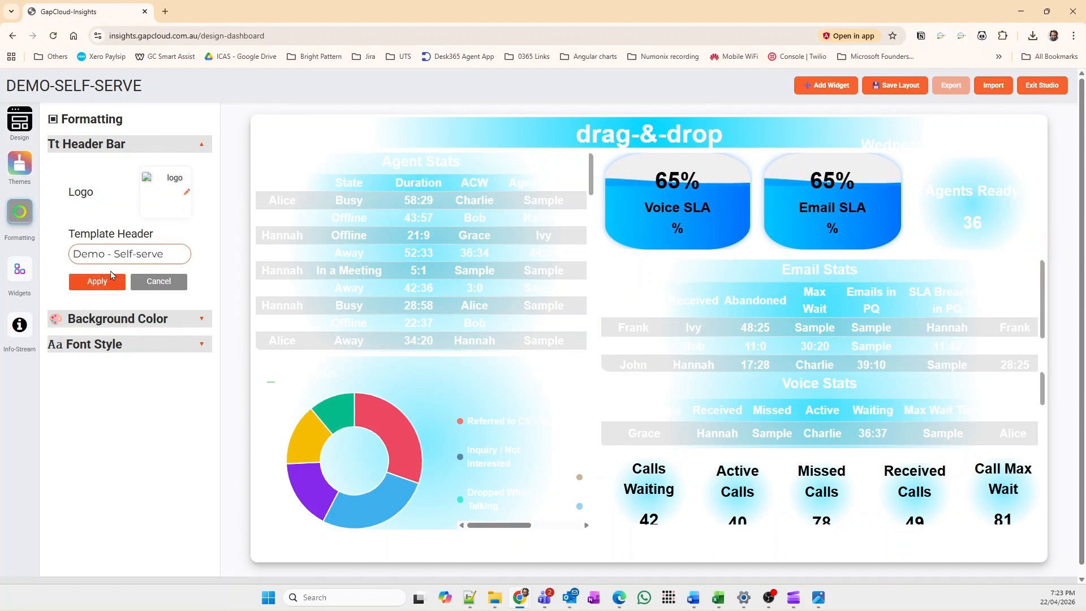
left_click(111, 275)
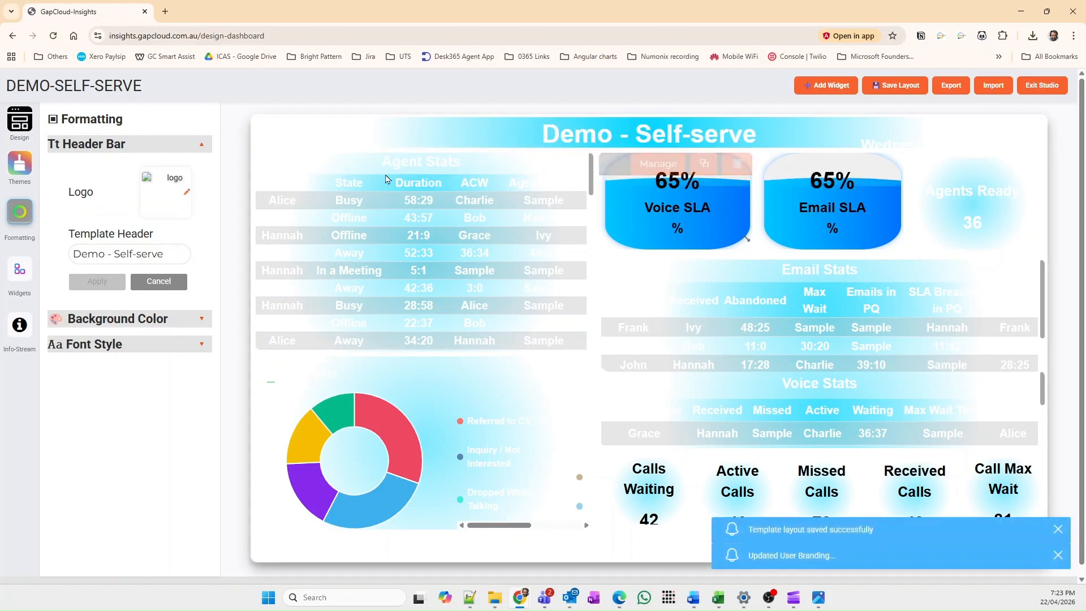
Step: Examine the header's logo, background color and font style options without changing them
left_click(177, 207)
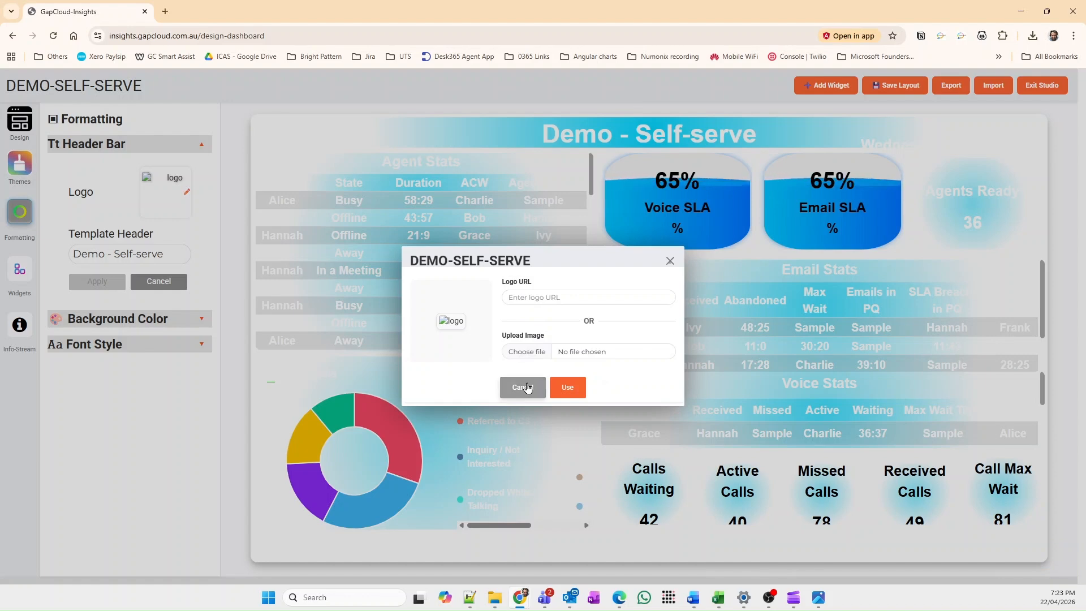
left_click(523, 388)
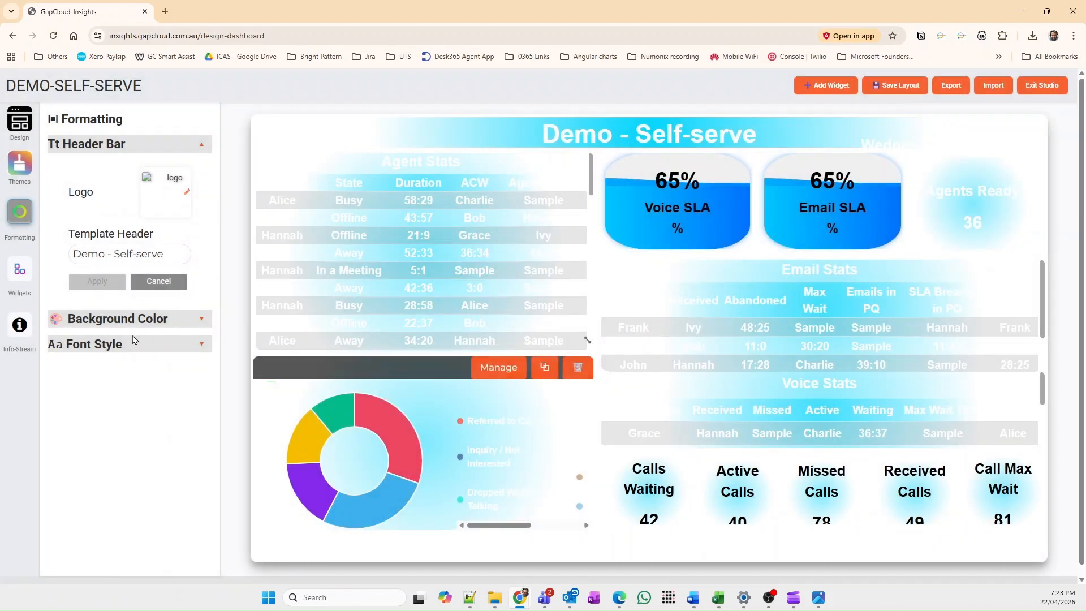
left_click(198, 318)
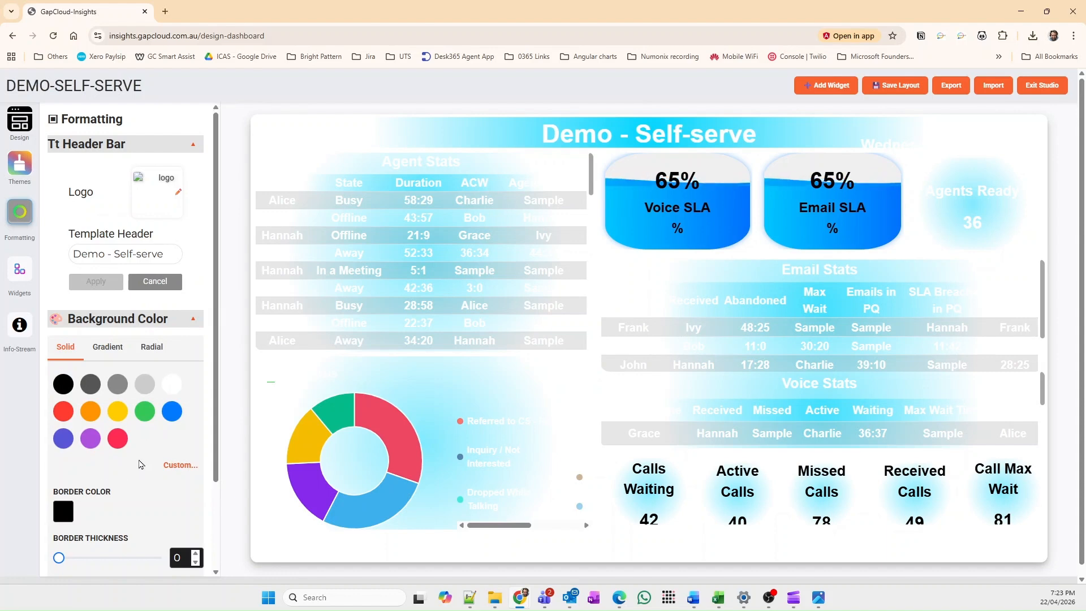
scroll(141, 464, "down", 3)
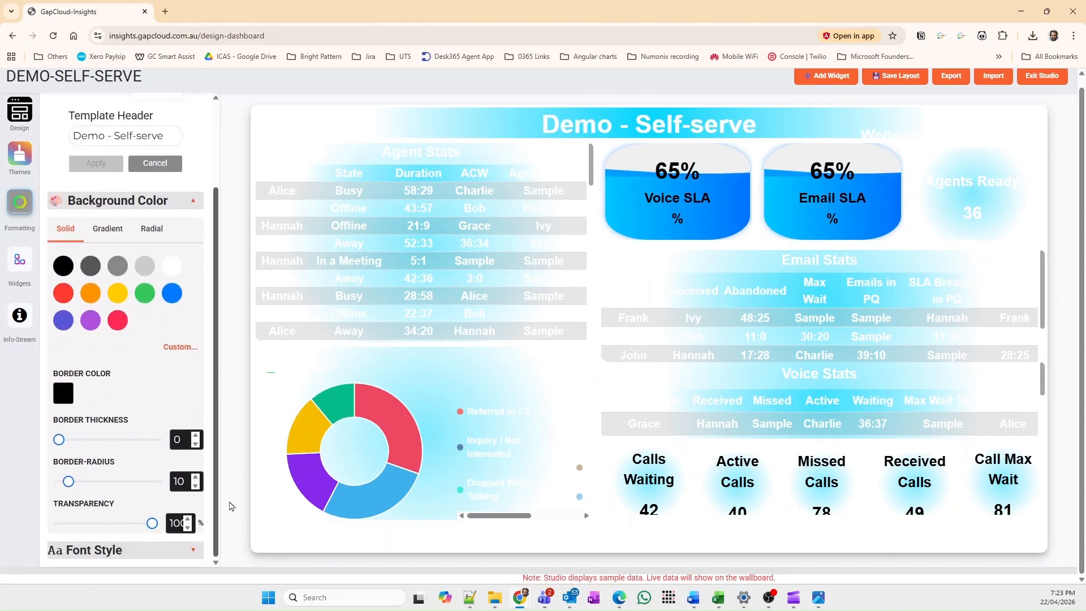
left_click(194, 199)
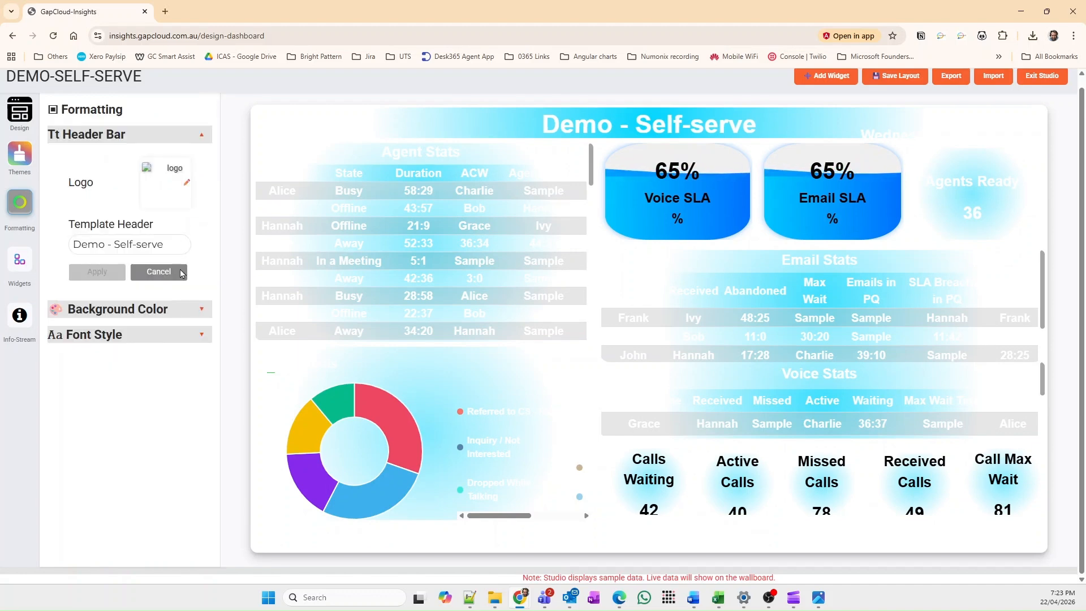
left_click(198, 337)
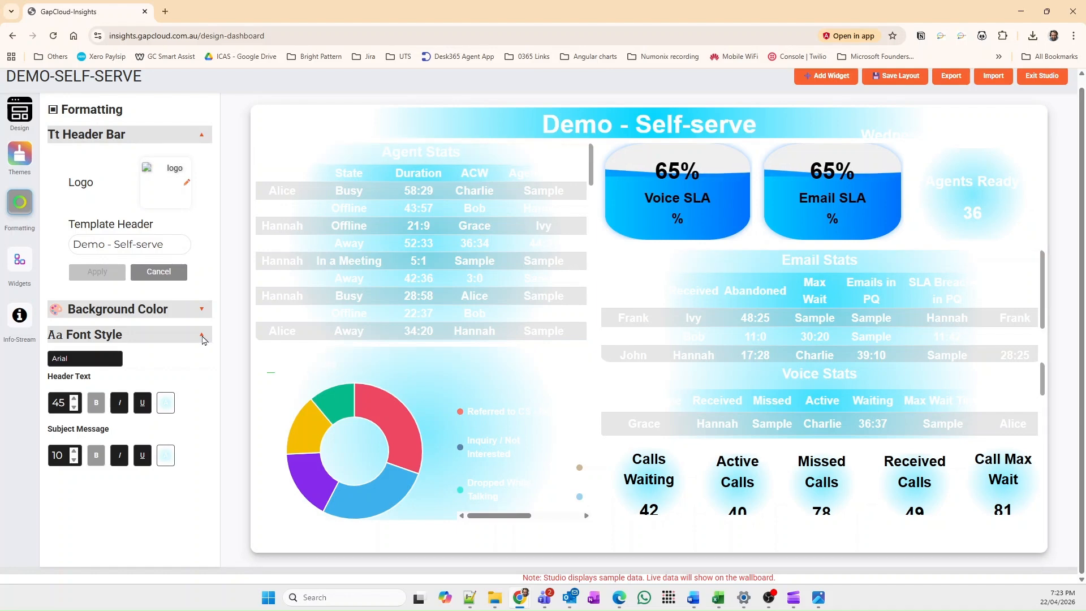
left_click(201, 336)
Step: Open the Agent Stats table widget's statistic for editing and enable it
mouse_move(382, 328)
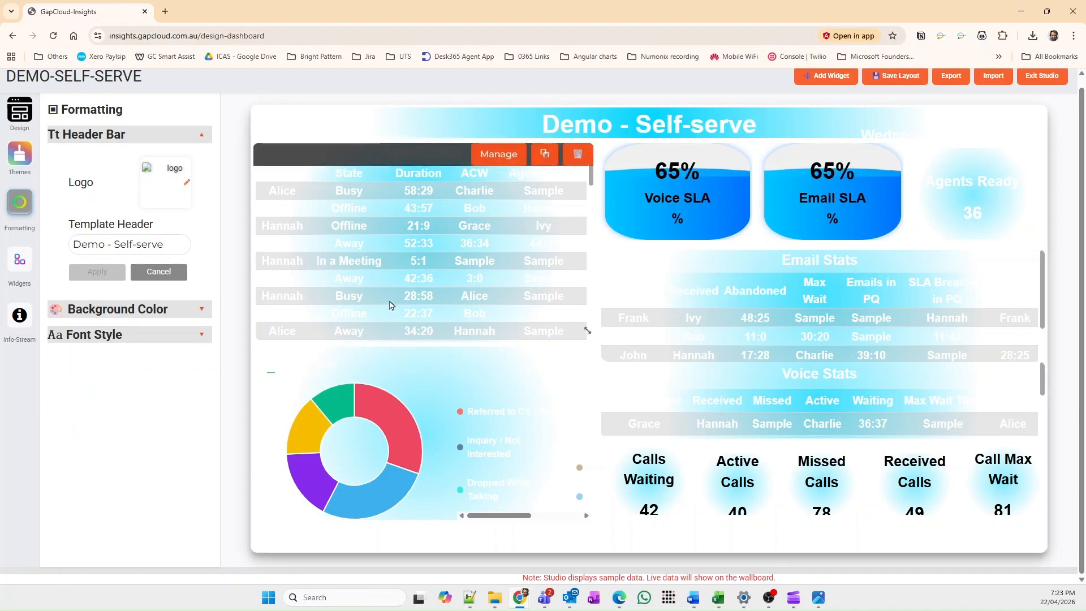
scroll(389, 305, "up", 1)
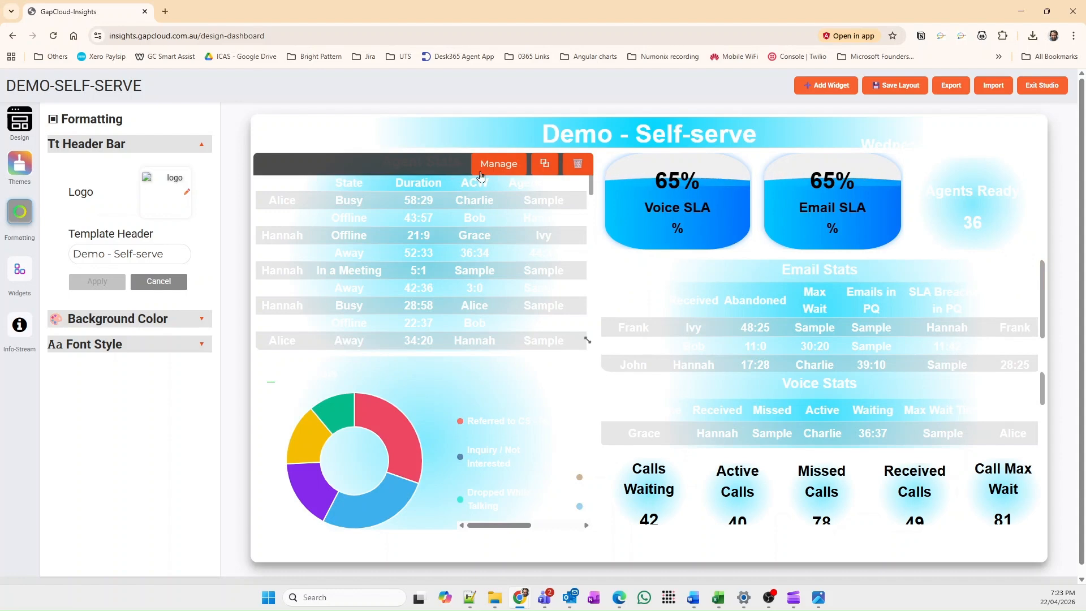
left_click(498, 164)
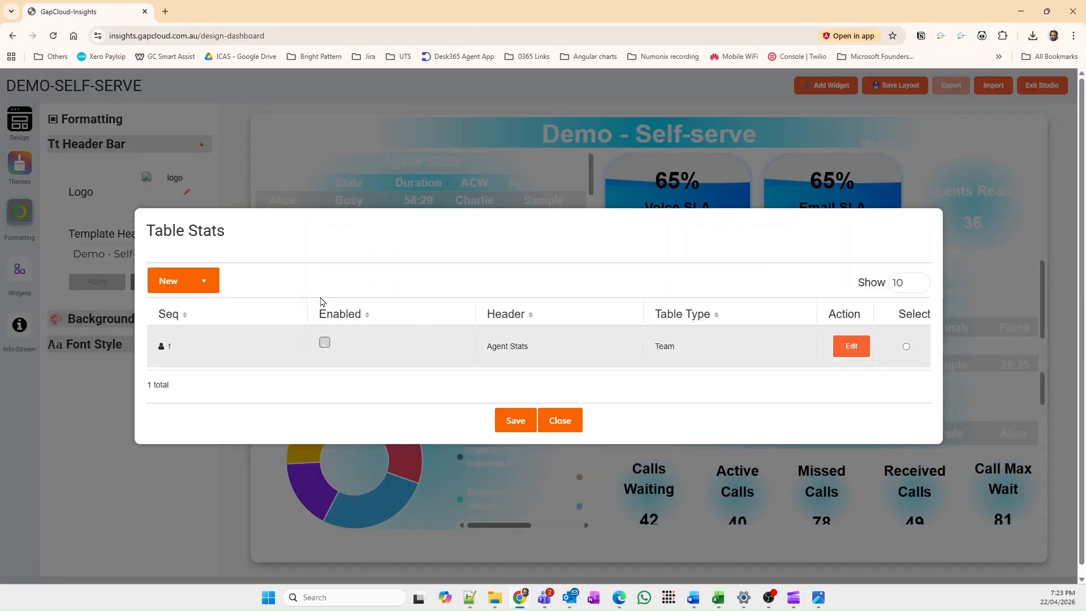
left_click(867, 350)
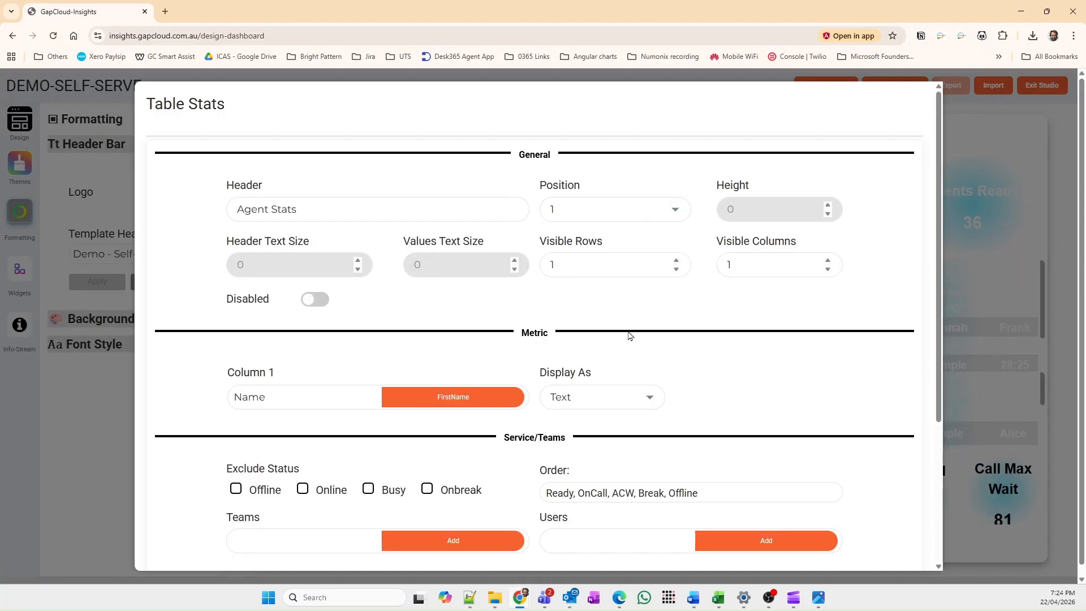
left_click(320, 299)
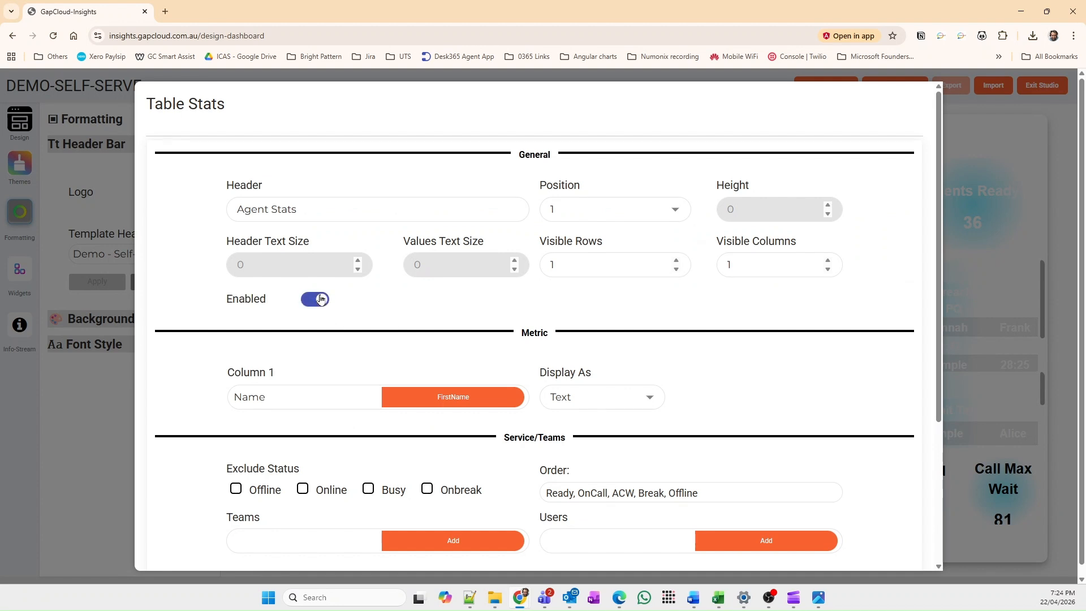
left_click_drag(322, 205, 223, 213)
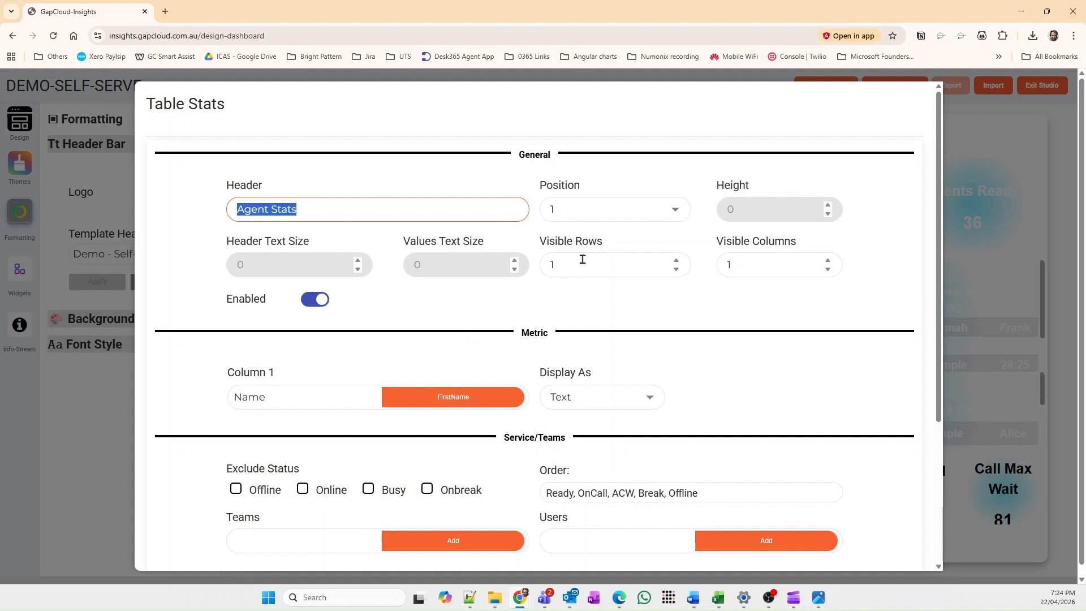
Step: Set the Agent Stats table to 10 visible rows and 4 visible columns
left_click(675, 261)
left_click(676, 261)
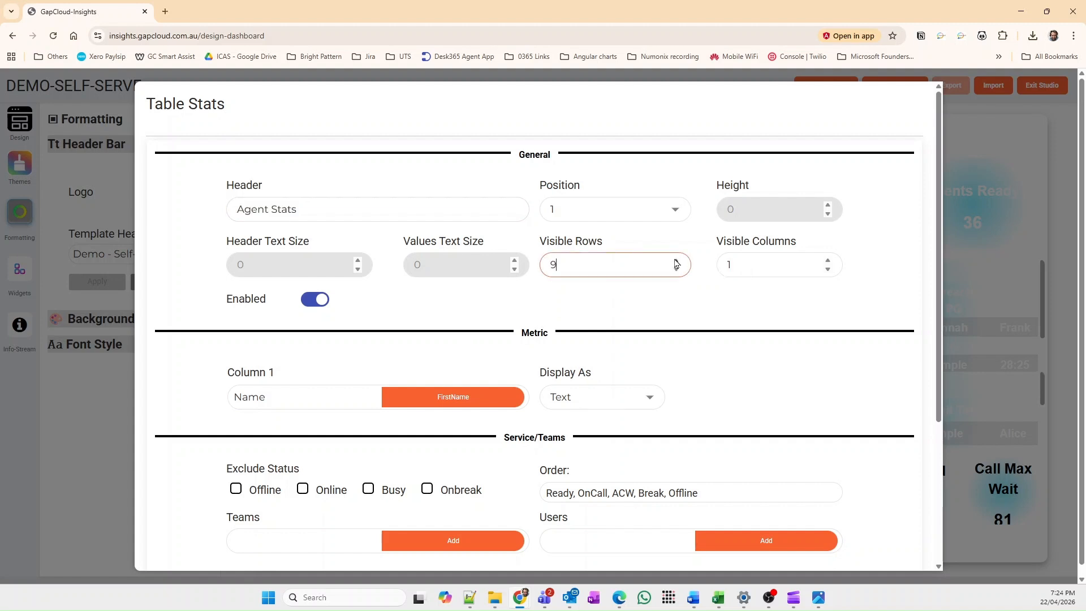
left_click(677, 261)
left_click(676, 270)
left_click(828, 261)
left_click(828, 261)
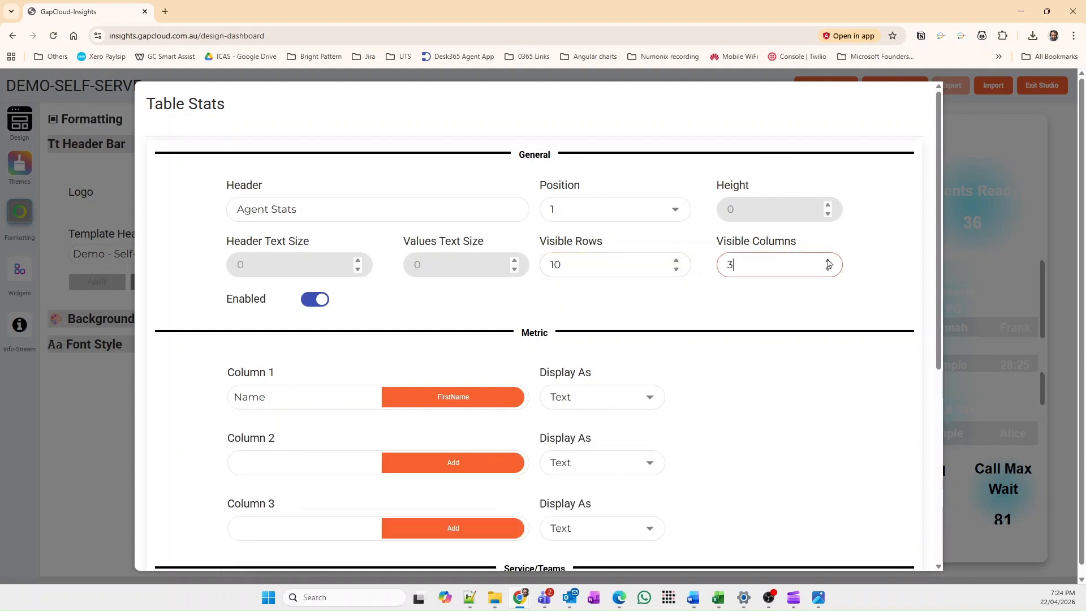
left_click(828, 261)
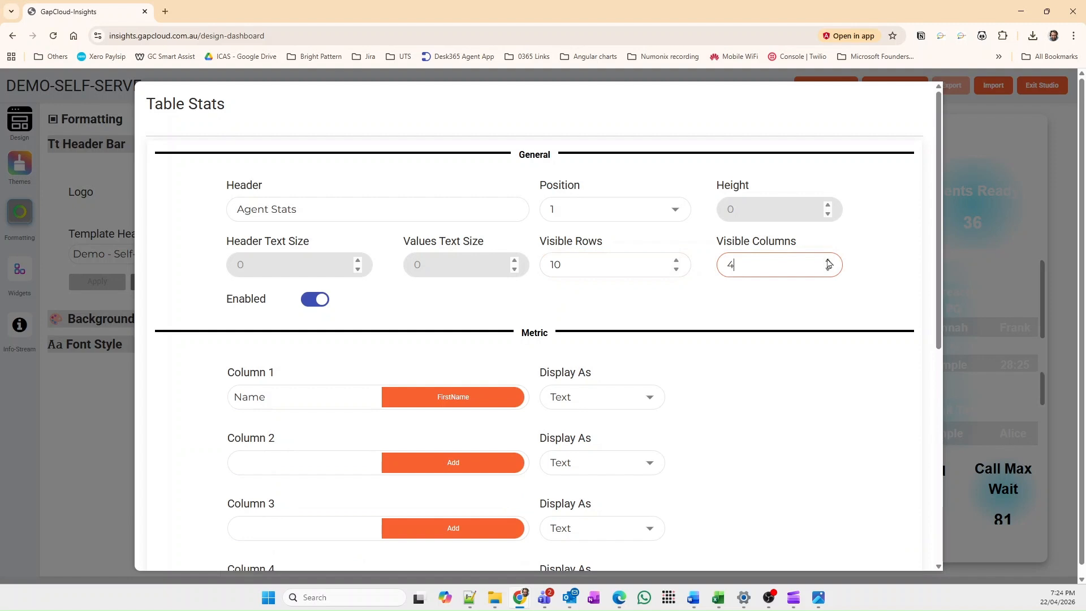
Step: Assign the Service Name (name) KPI to column 2 of the Agent Stats table
scroll(310, 383, "down", 2)
left_click(291, 351)
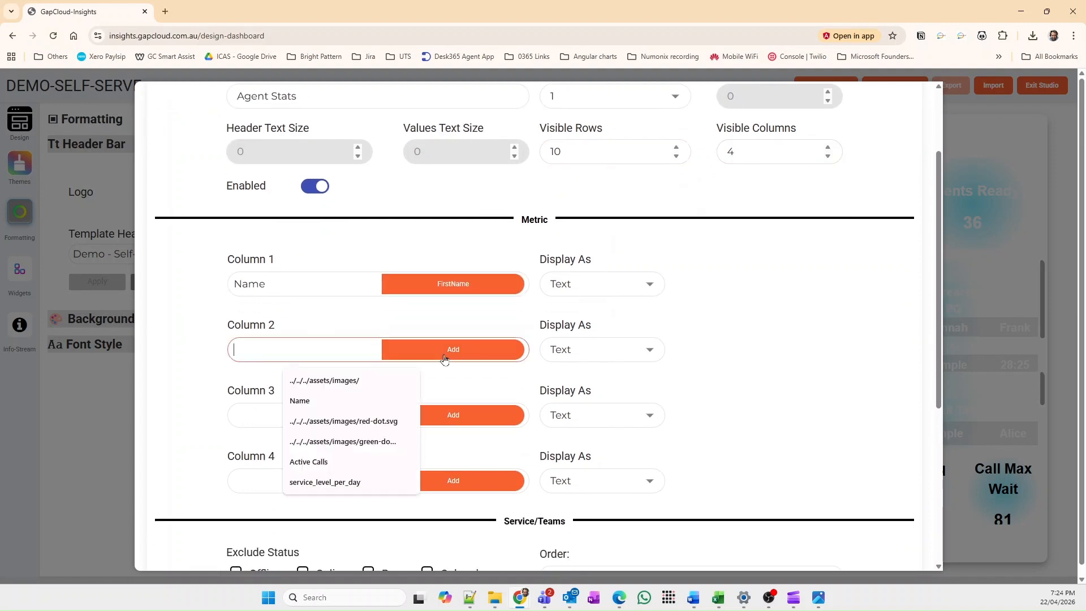
left_click(450, 352)
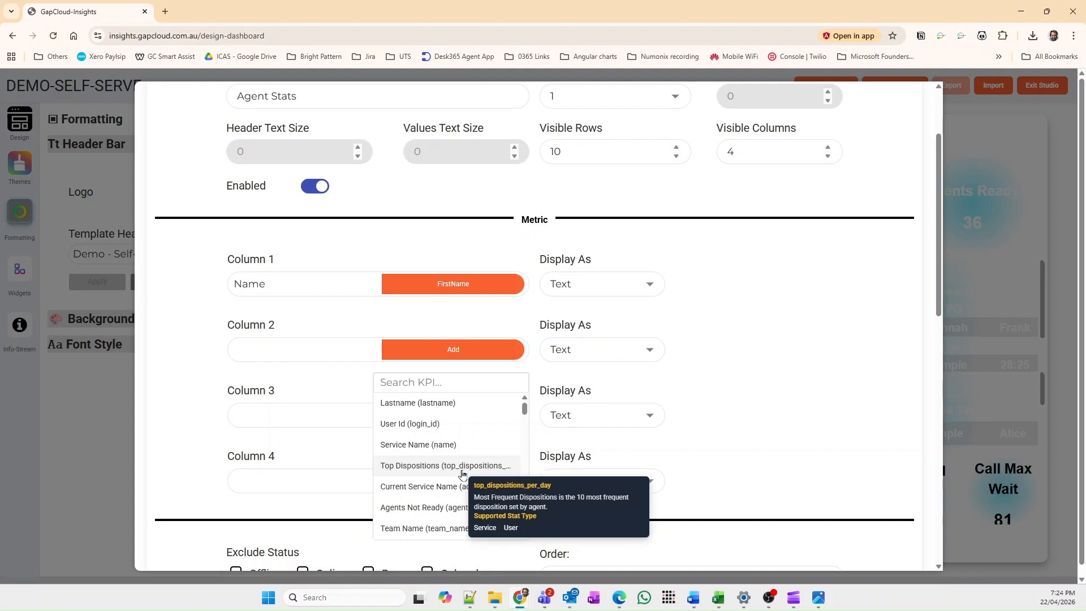
left_click(438, 447)
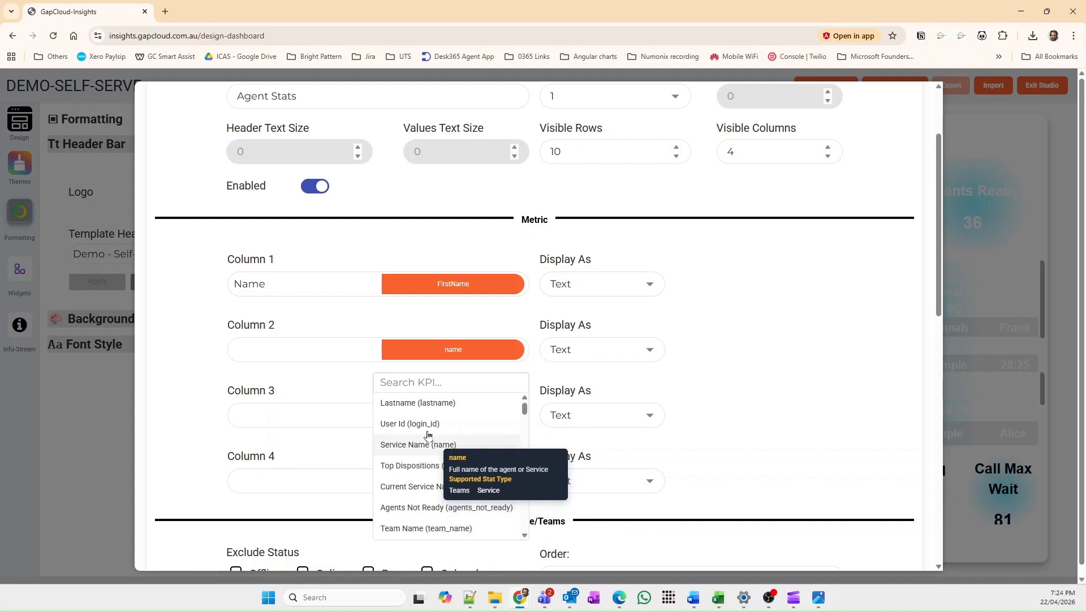
Step: Label column 2 of the Agent Stats table "Service name" and set the table's visible columns to 2
left_click(295, 353)
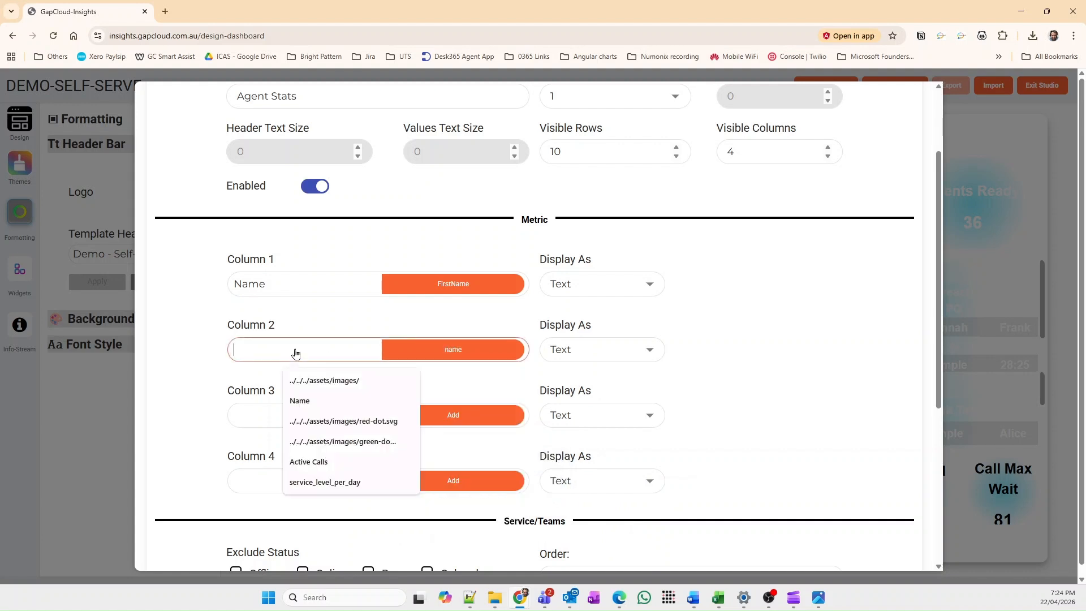
type("Service")
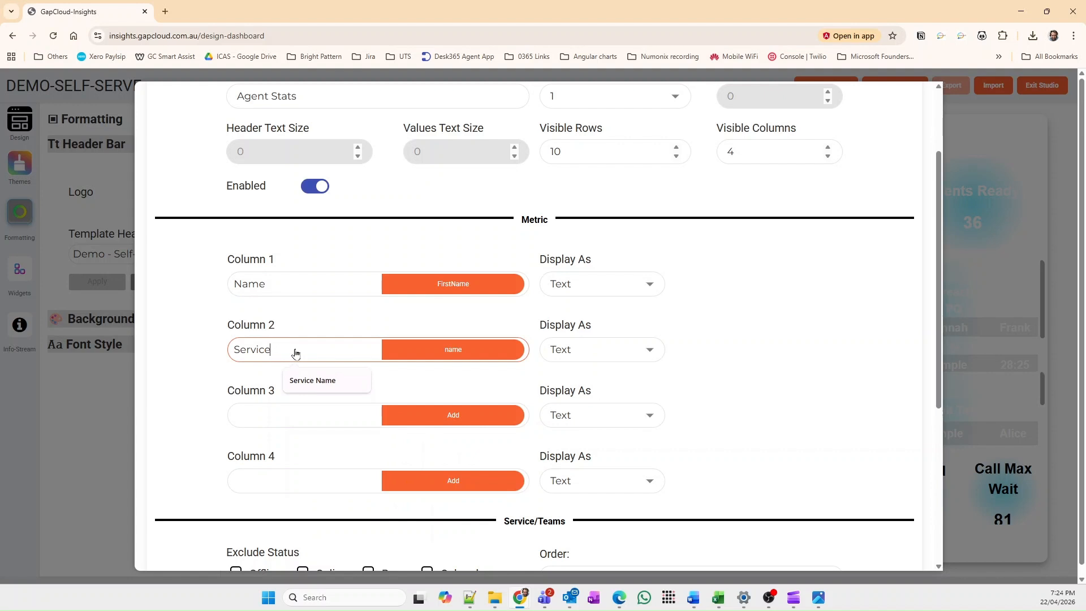
type(" name")
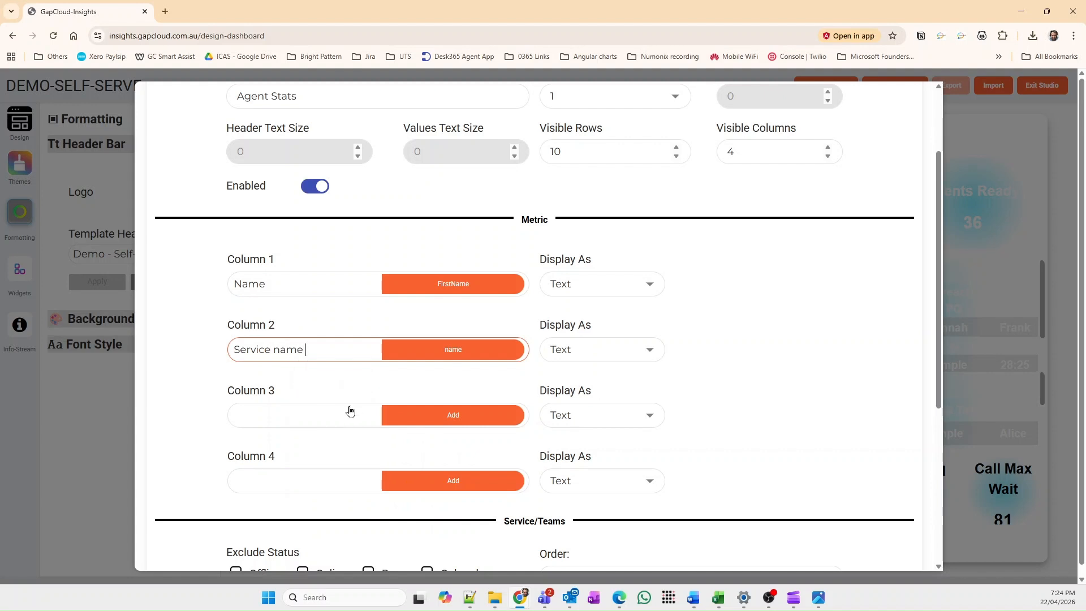
left_click(829, 157)
left_click(829, 156)
scroll(649, 342, "down", 1)
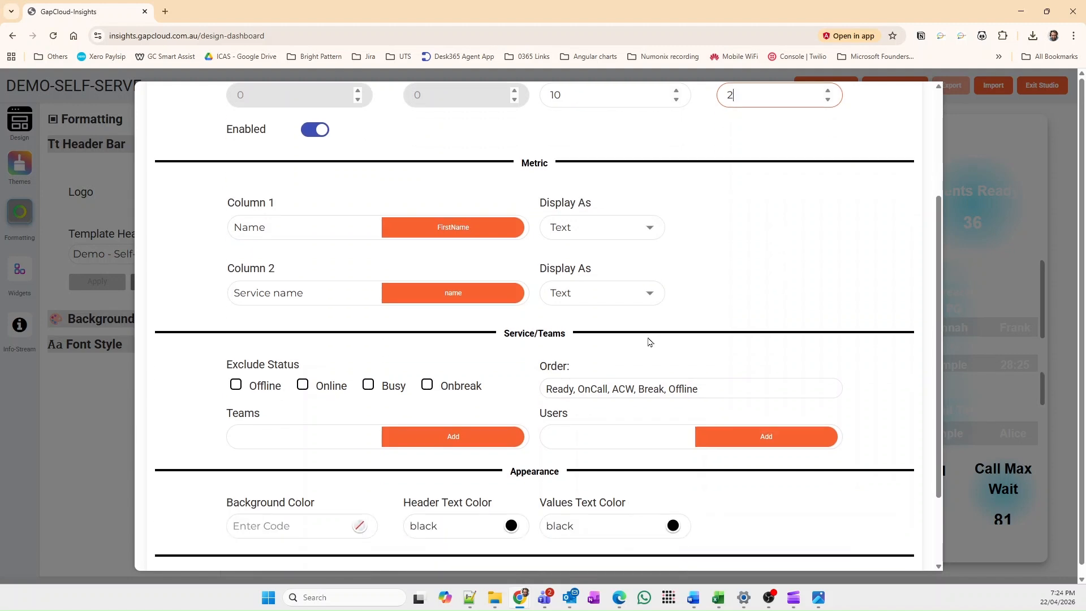
scroll(451, 322, "up", 3)
scroll(373, 380, "down", 2)
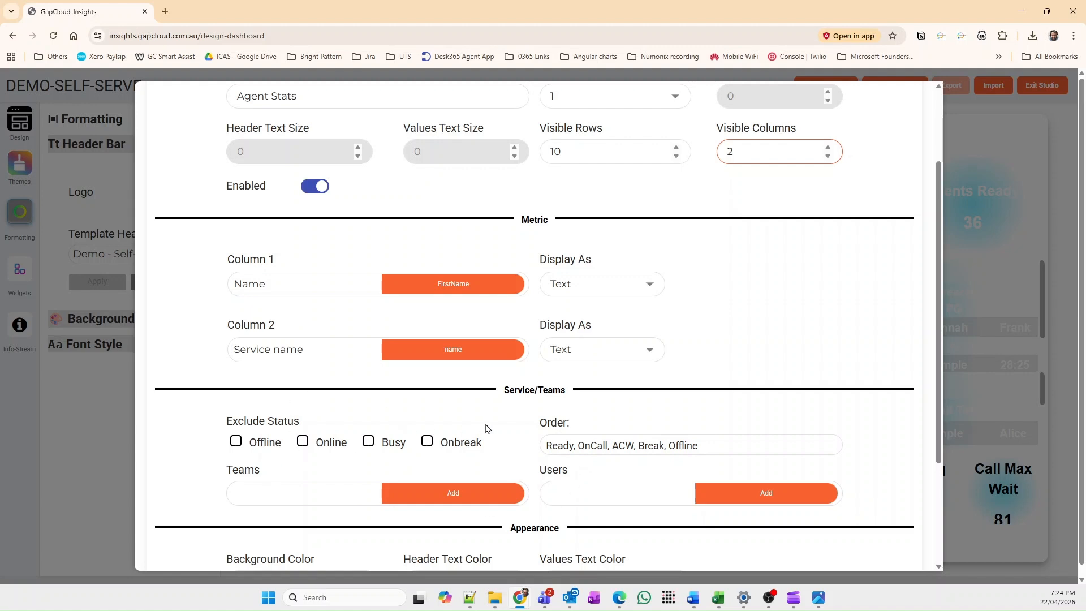
scroll(486, 429, "down", 2)
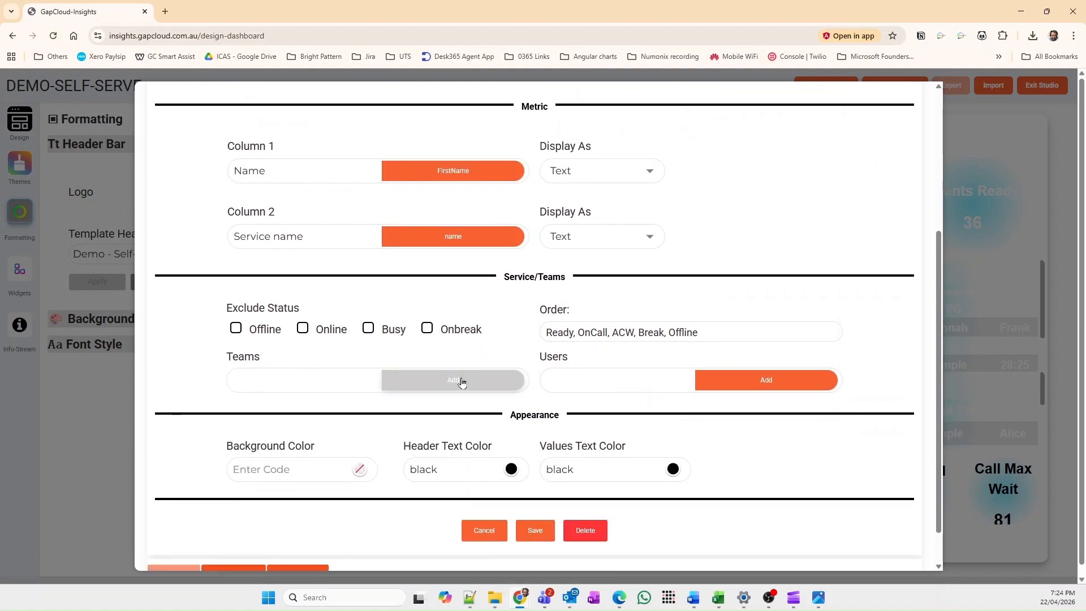
Step: Assign TeamSupport and Contact Centre Team to the Agent Stats table and save the statistic
left_click(461, 382)
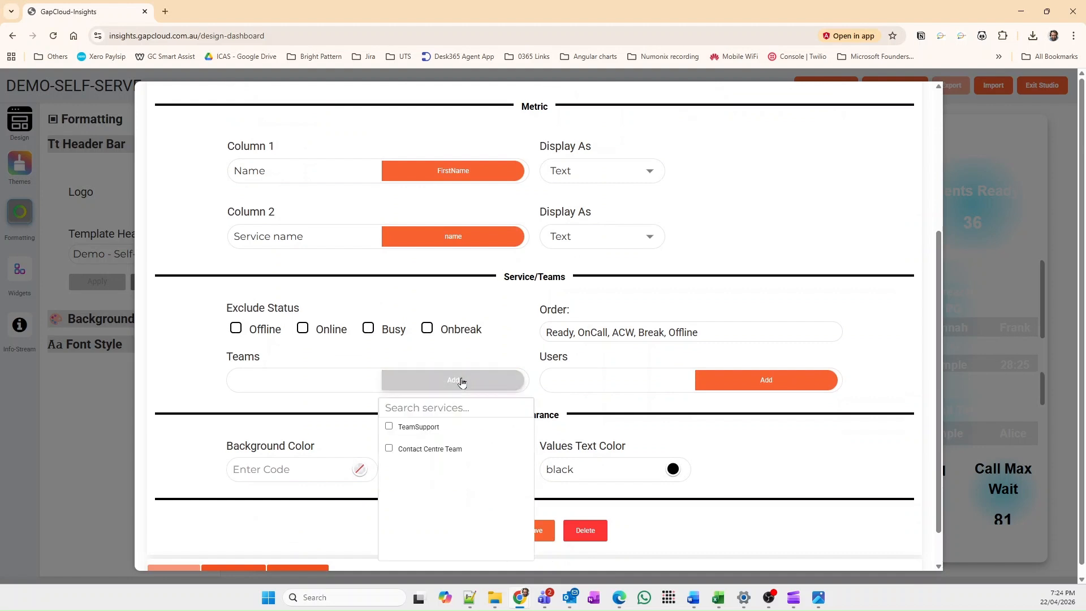
left_click(411, 429)
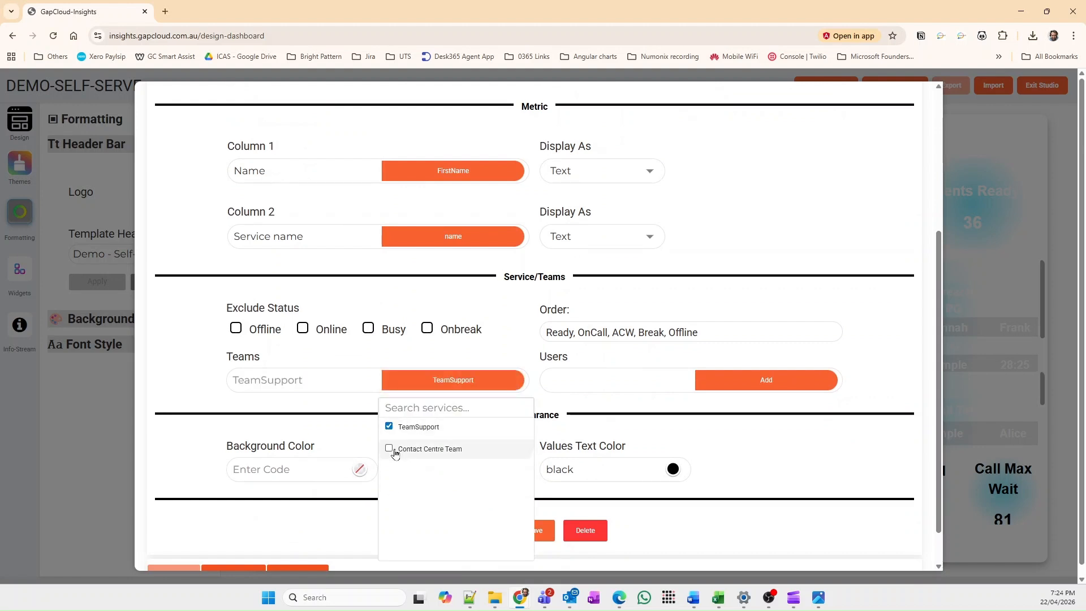
left_click(396, 451)
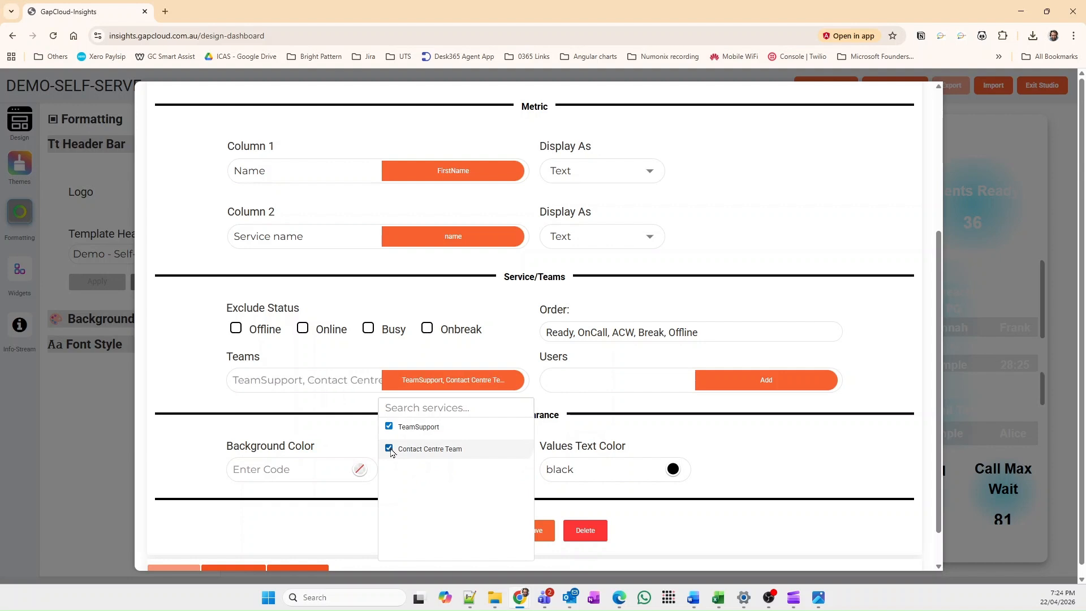
left_click(698, 538)
left_click(533, 530)
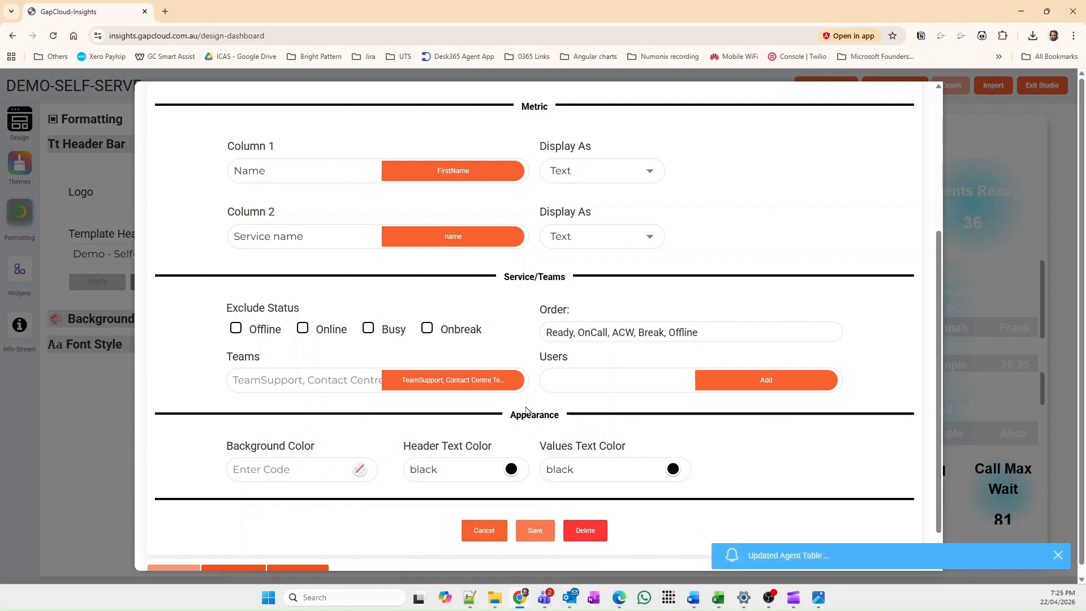
Step: Return to the statistics list, select Agent Stats for the table widget and save the selection
left_click(487, 530)
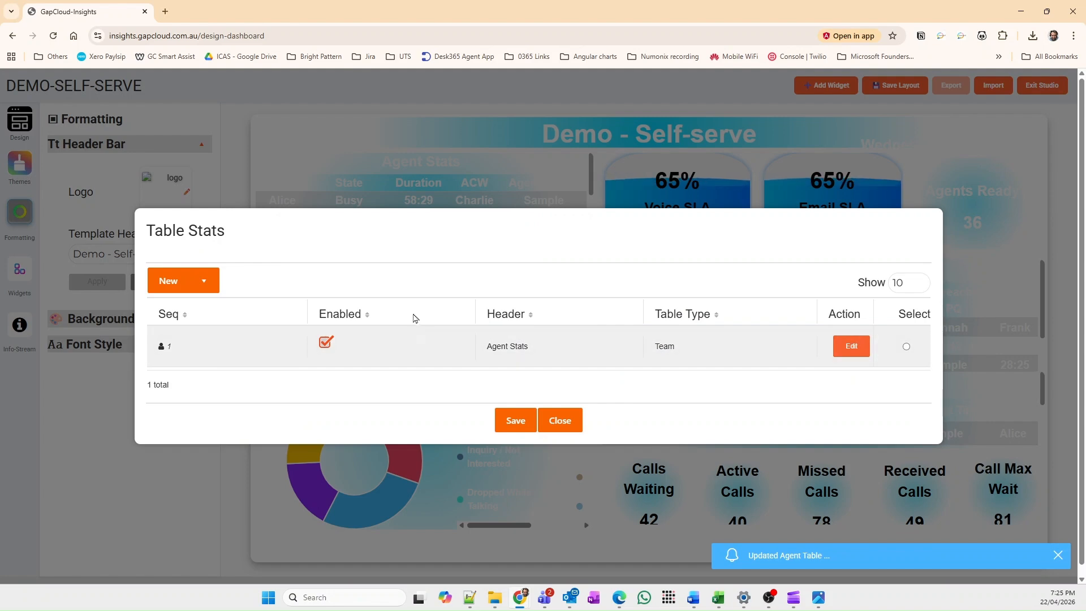
left_click(907, 348)
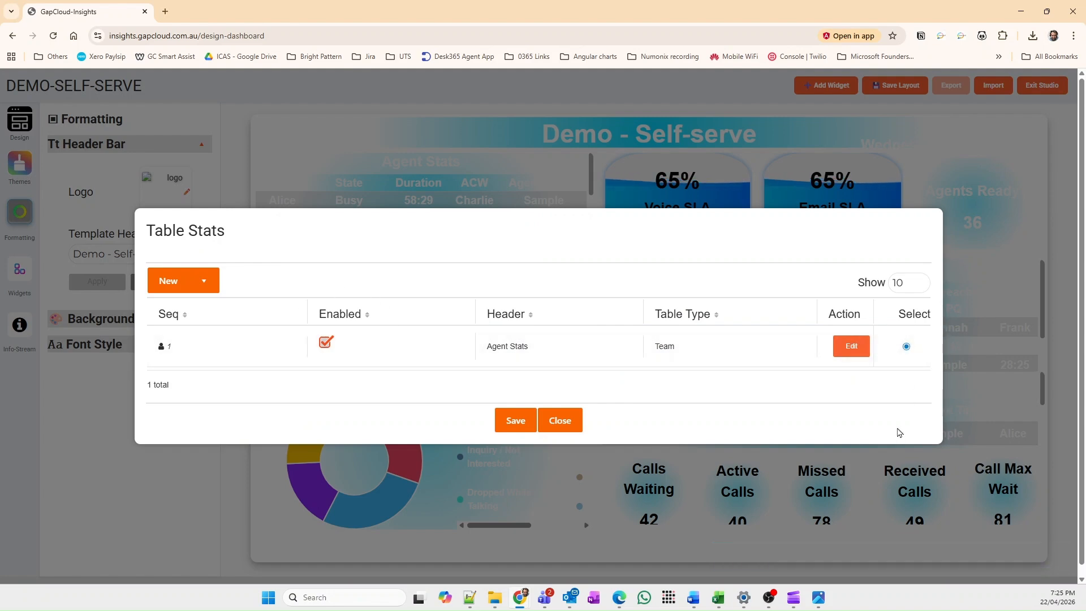
left_click(515, 420)
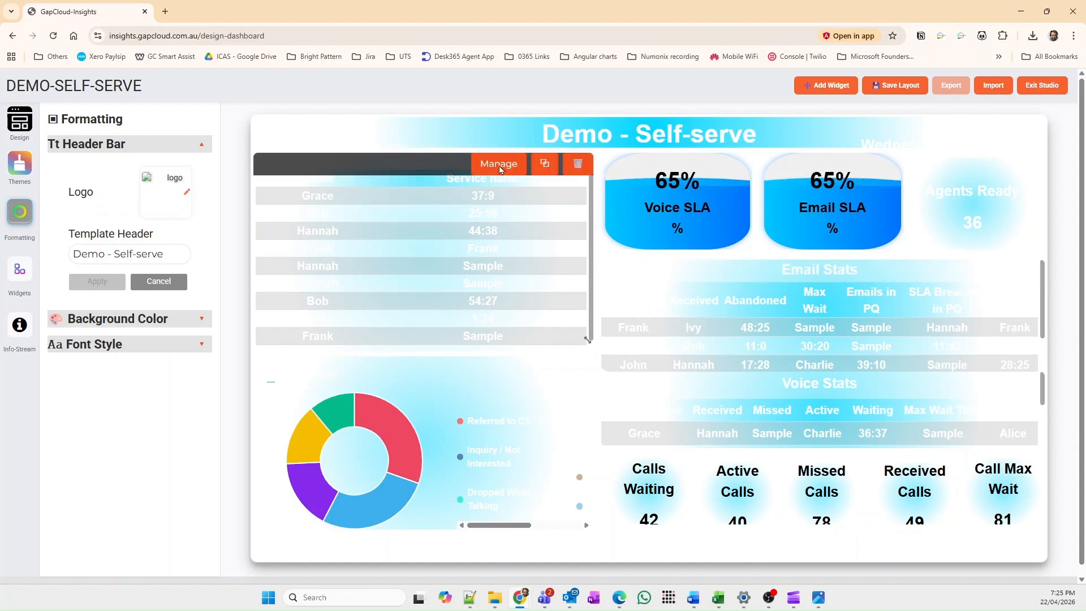
Step: Reopen the Agent Stats statistic for editing and set its visible columns to 3
left_click(500, 167)
left_click(851, 346)
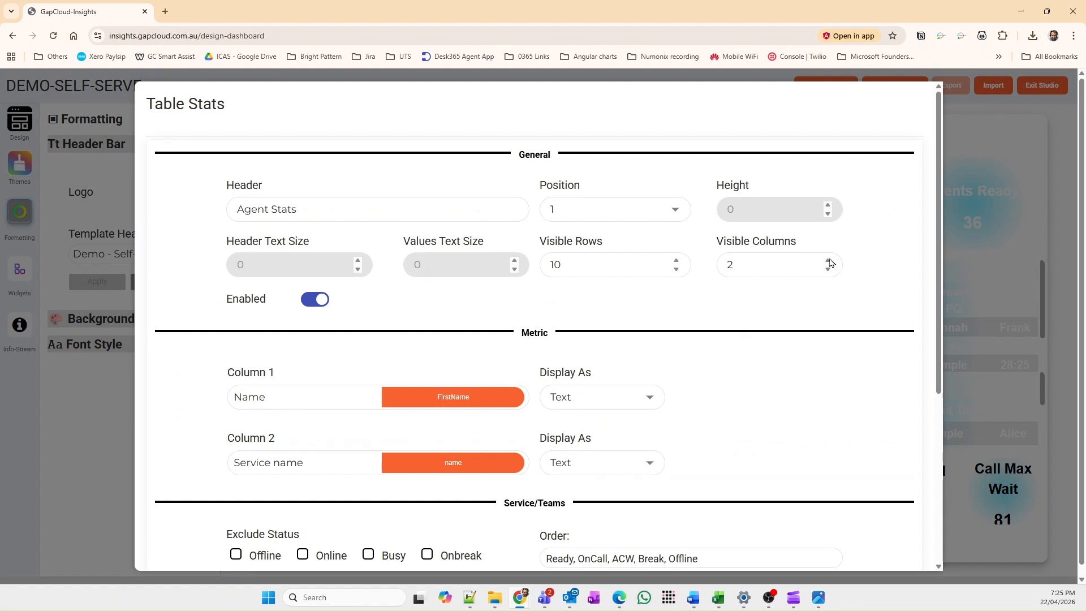
left_click(829, 262)
scroll(372, 493, "down", 2)
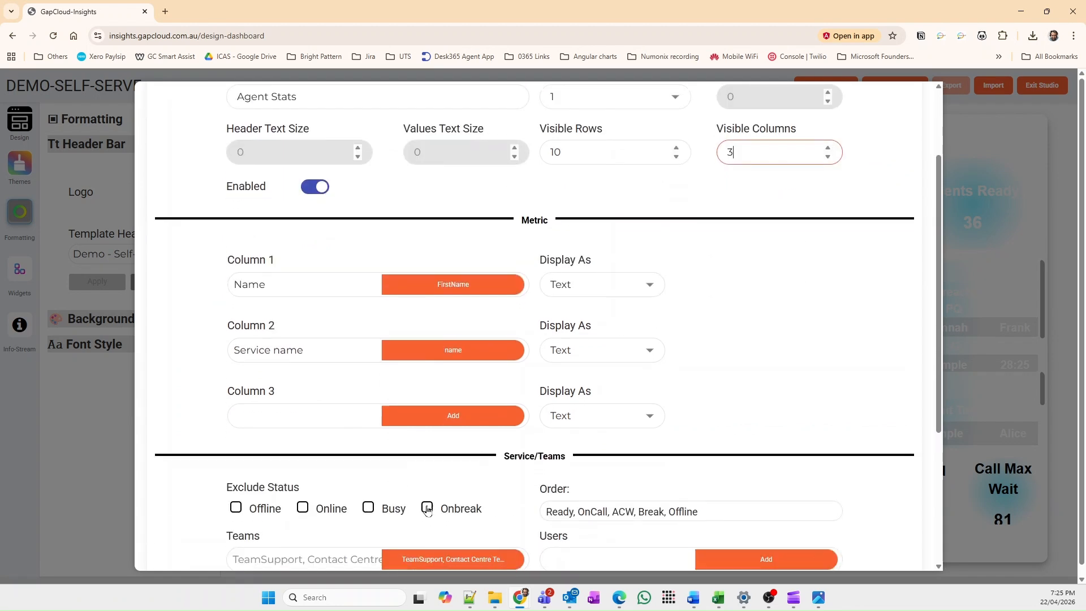
Step: Assign the Team Name (team_name) KPI to column 3, label it "Team name", and save the Agent Stats statistic and widget
left_click(452, 414)
scroll(804, 412, "down", 3)
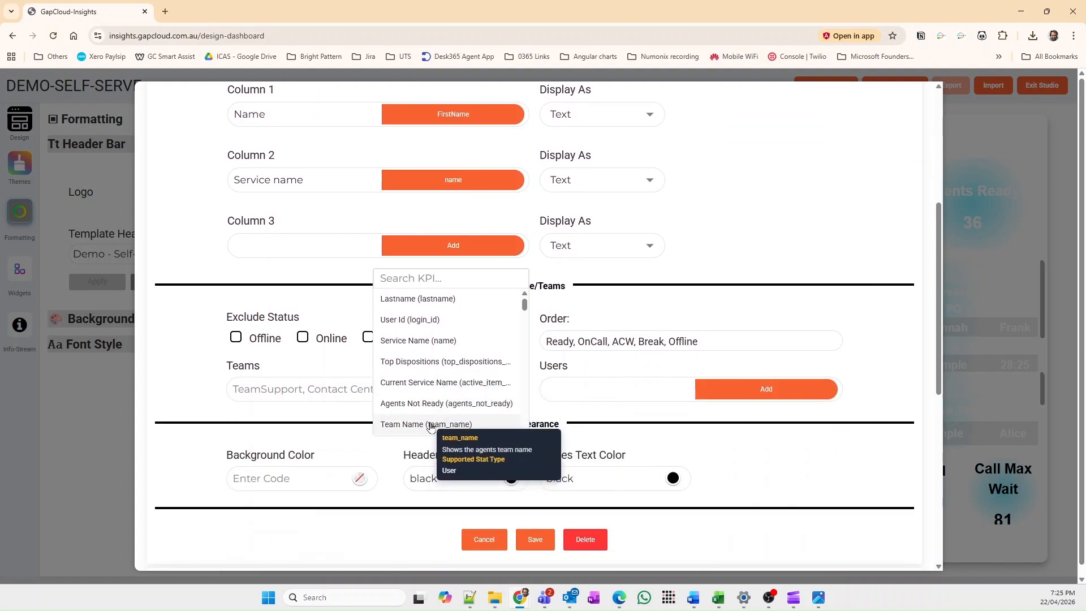
left_click(423, 430)
left_click(293, 245)
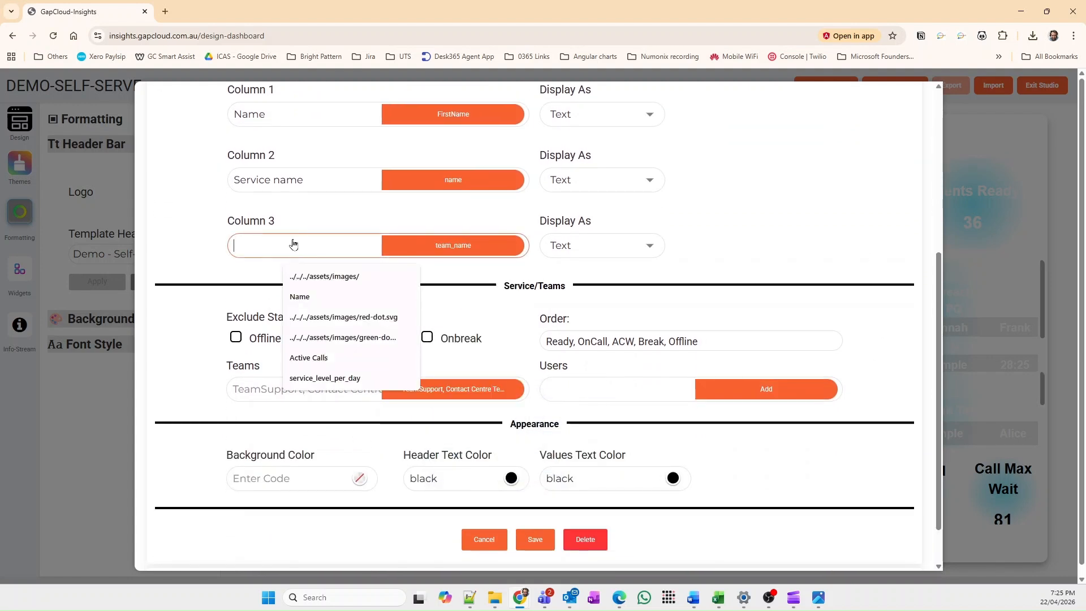
type("Team name")
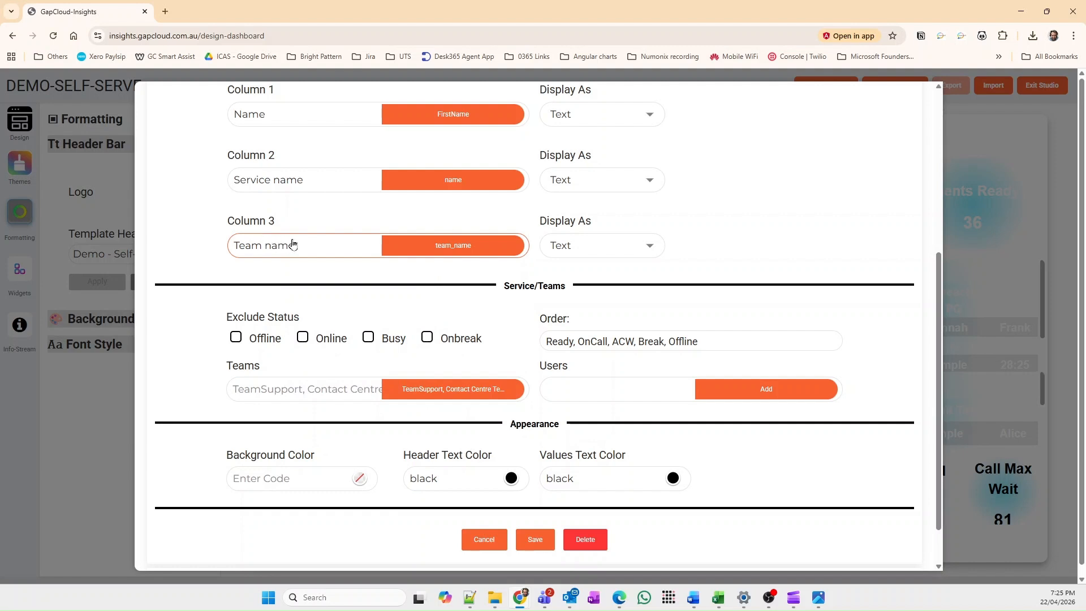
left_click(535, 540)
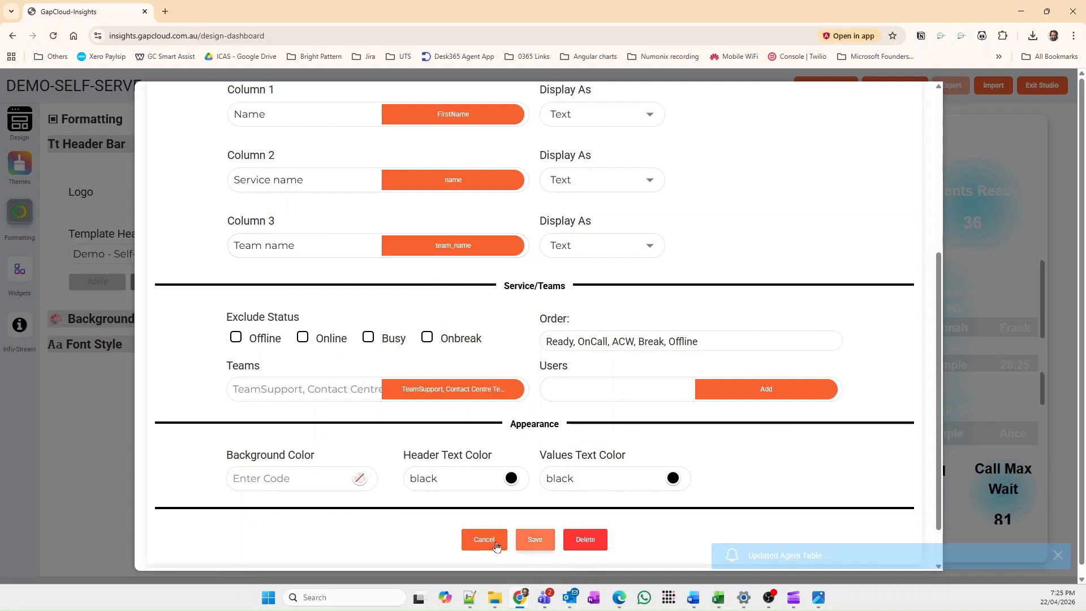
left_click(487, 546)
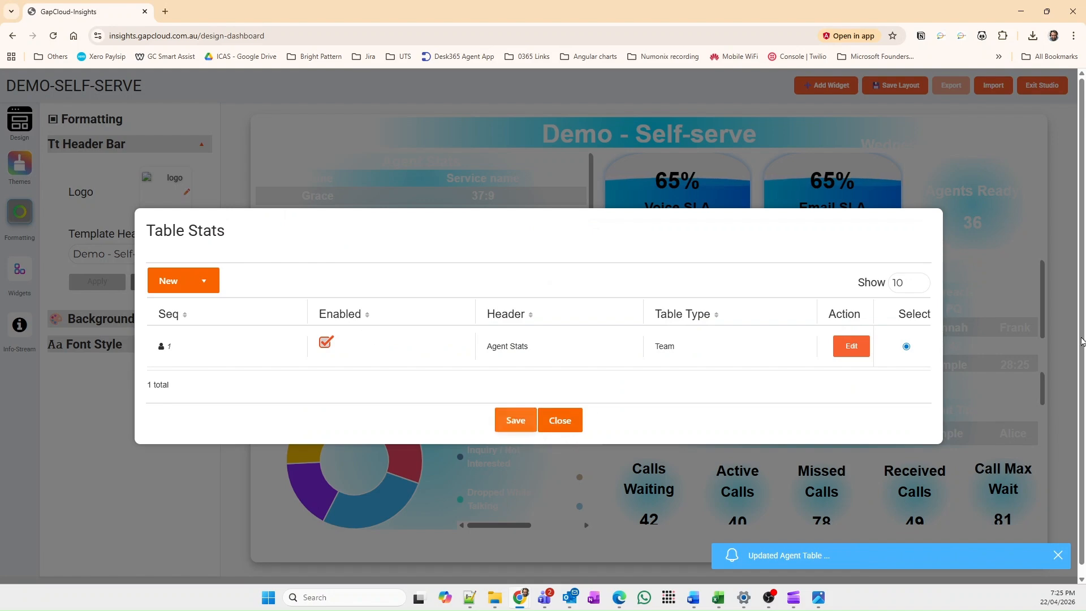
left_click(516, 421)
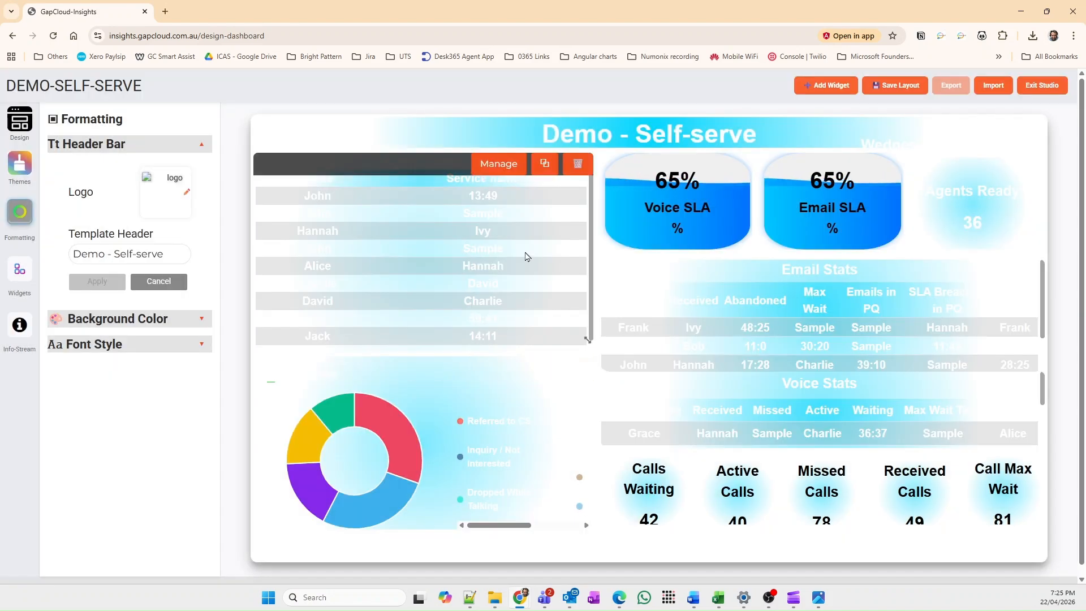
Step: Reopen the Agent Stats statistic, review its column and team settings, and save the statistic and widget again
left_click(508, 166)
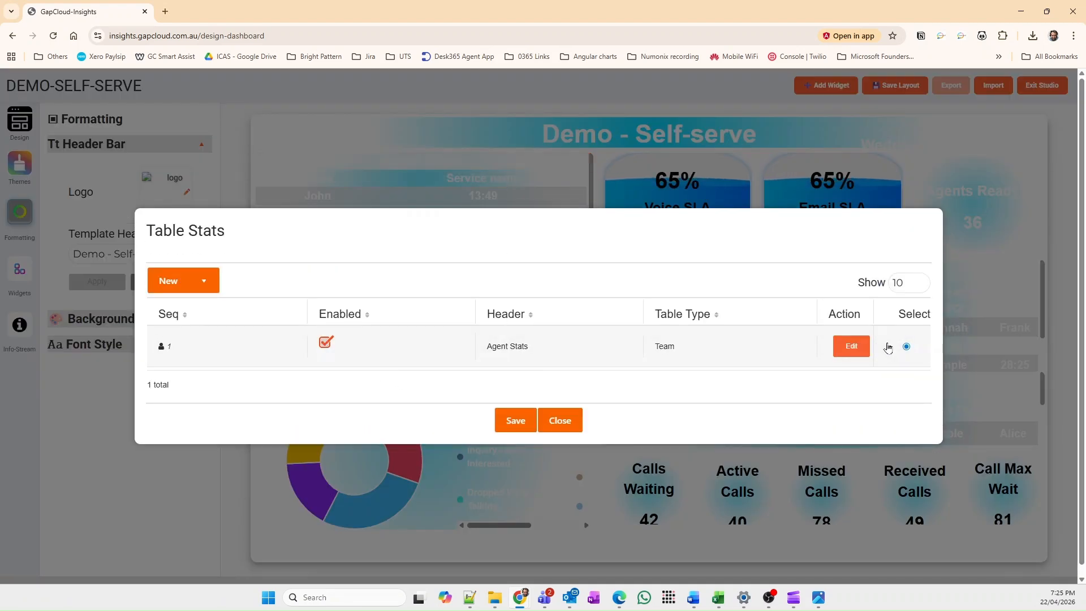
left_click(851, 347)
scroll(368, 407, "down", 3)
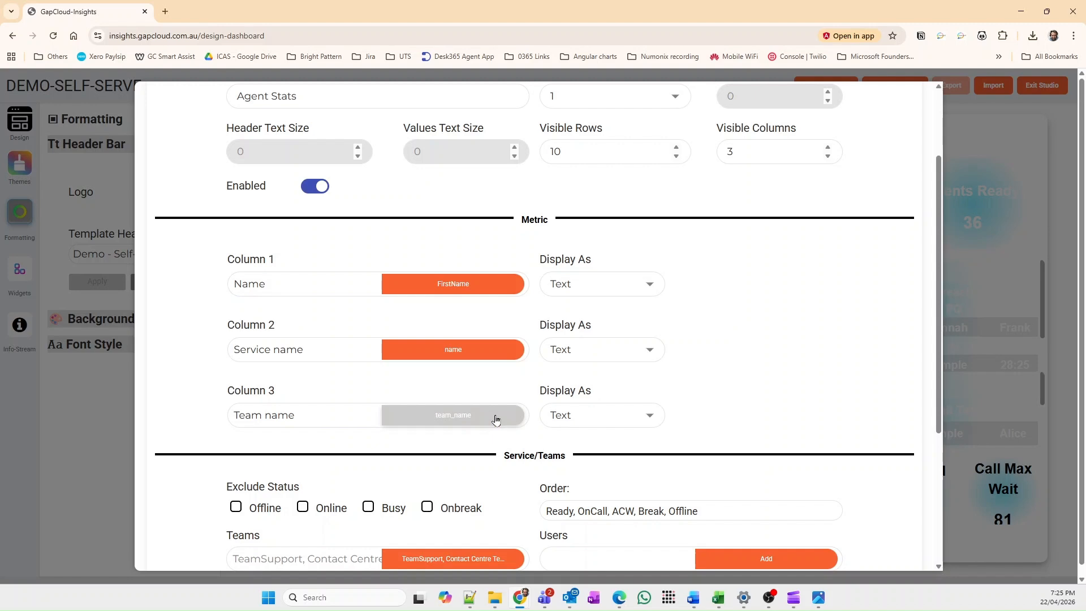
scroll(452, 439, "down", 3)
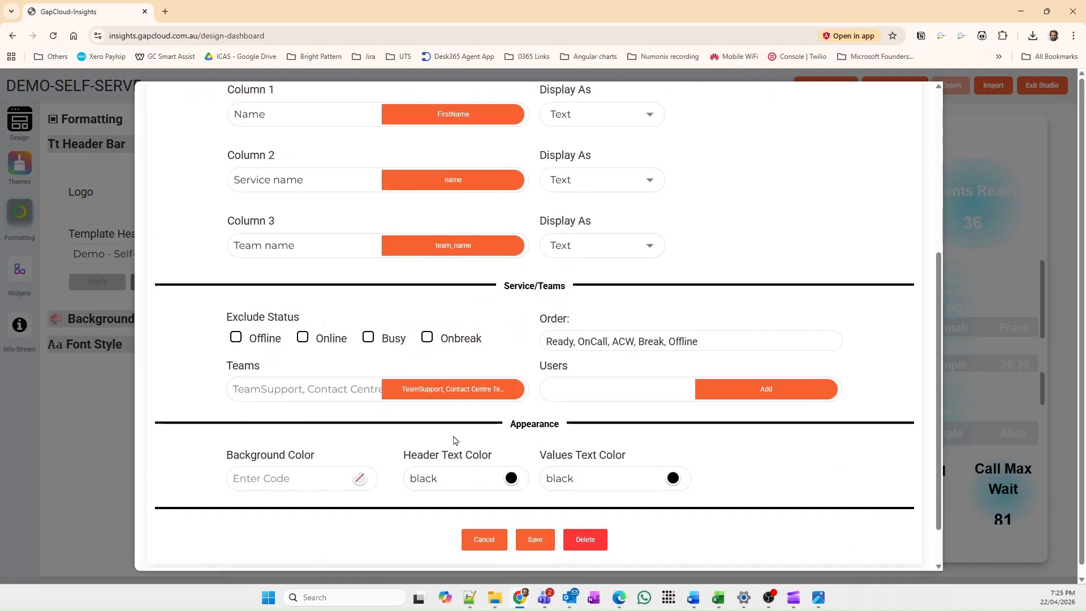
scroll(503, 292, "up", 3)
scroll(524, 476, "down", 4)
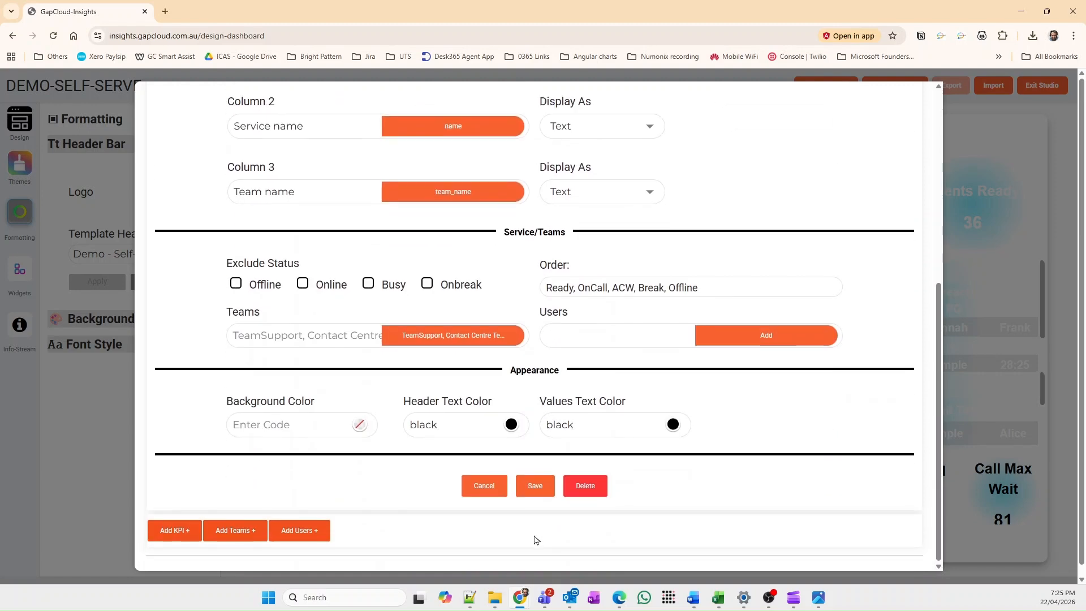
left_click(535, 486)
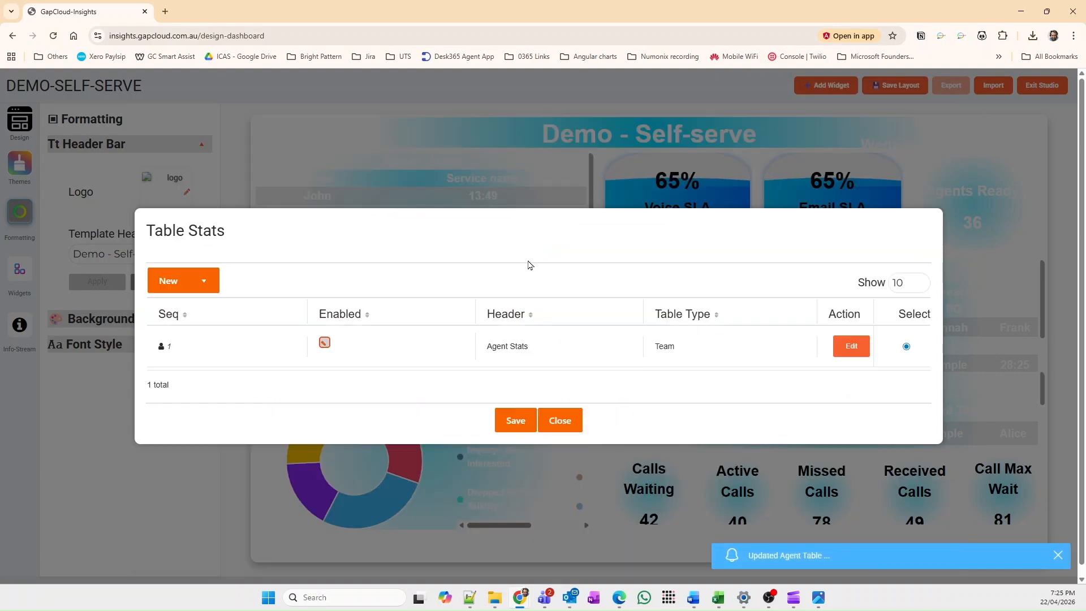
left_click(514, 419)
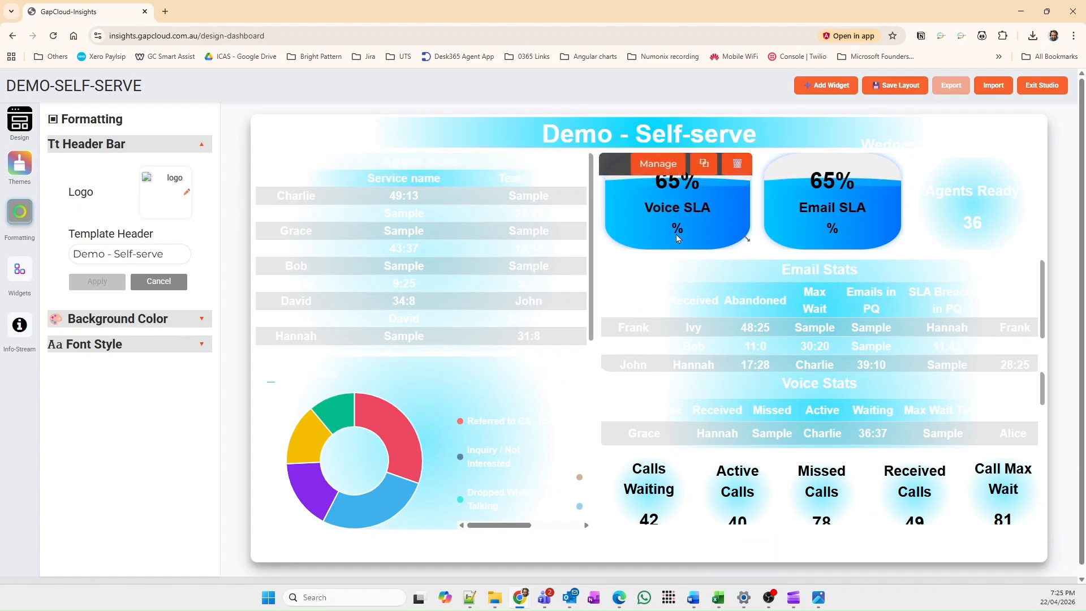
Step: Change the Voice SLA % widget's single-stat layout to Progress Bar and make the widget slightly narrower
left_click(666, 169)
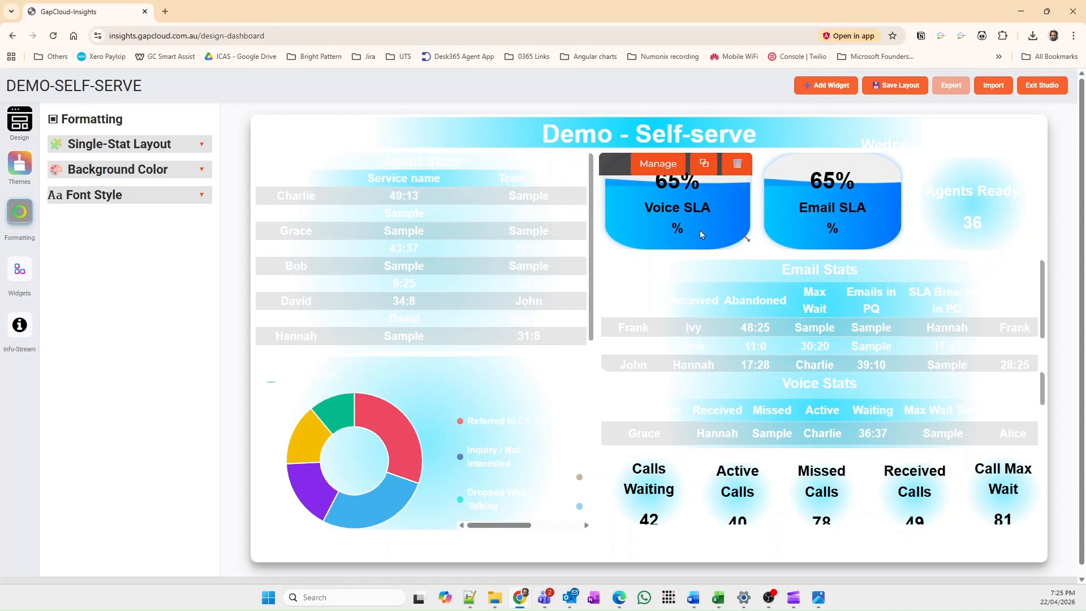
left_click(199, 146)
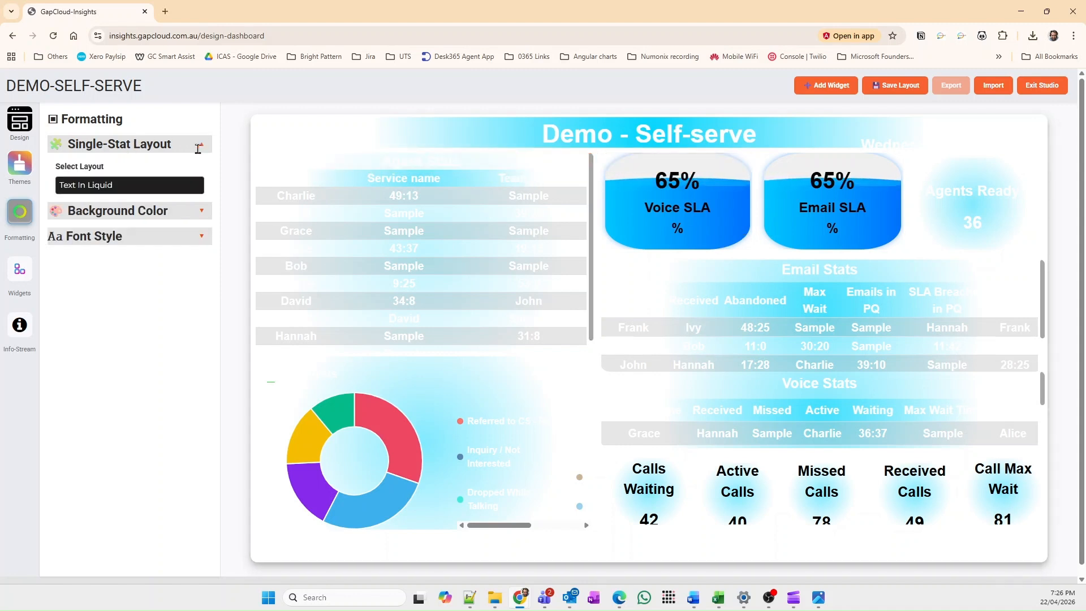
left_click(134, 186)
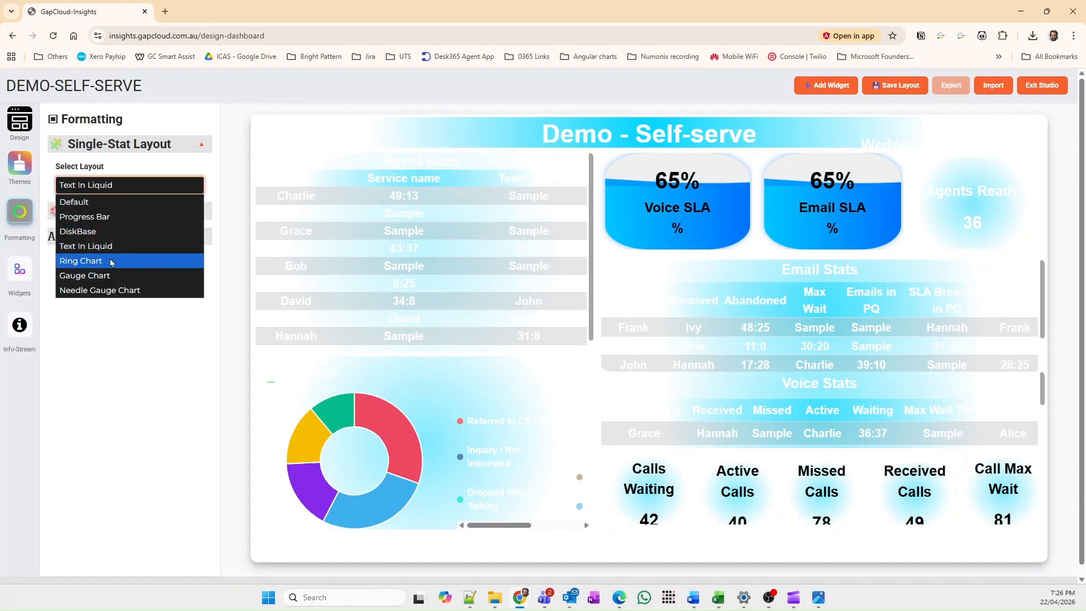
left_click(113, 217)
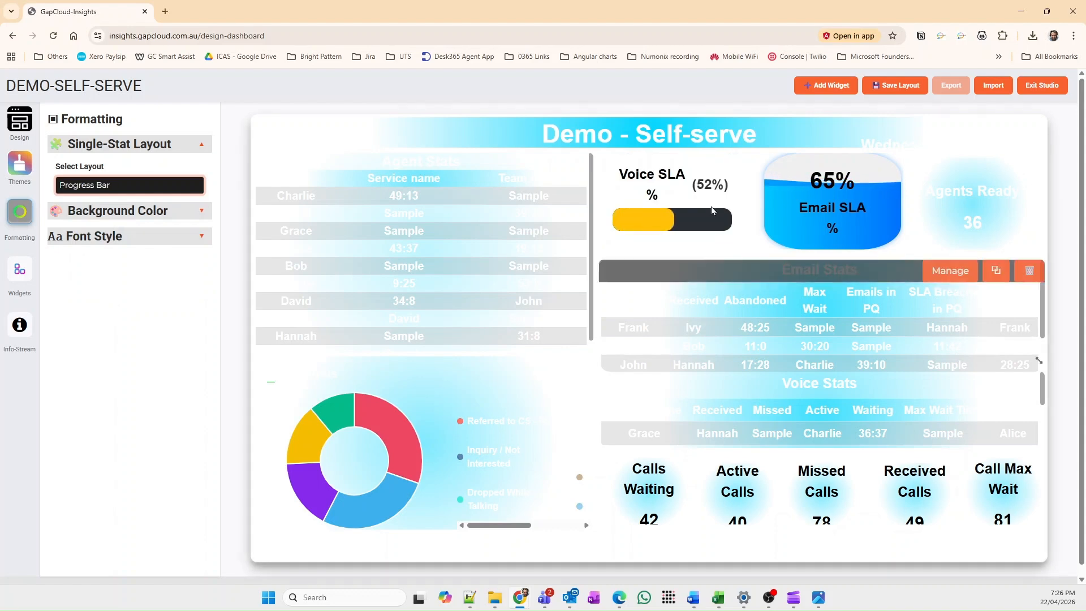
mouse_move(746, 234)
left_mouse_down()
mouse_move(757, 236)
mouse_move(740, 232)
left_mouse_up()
mouse_move(685, 200)
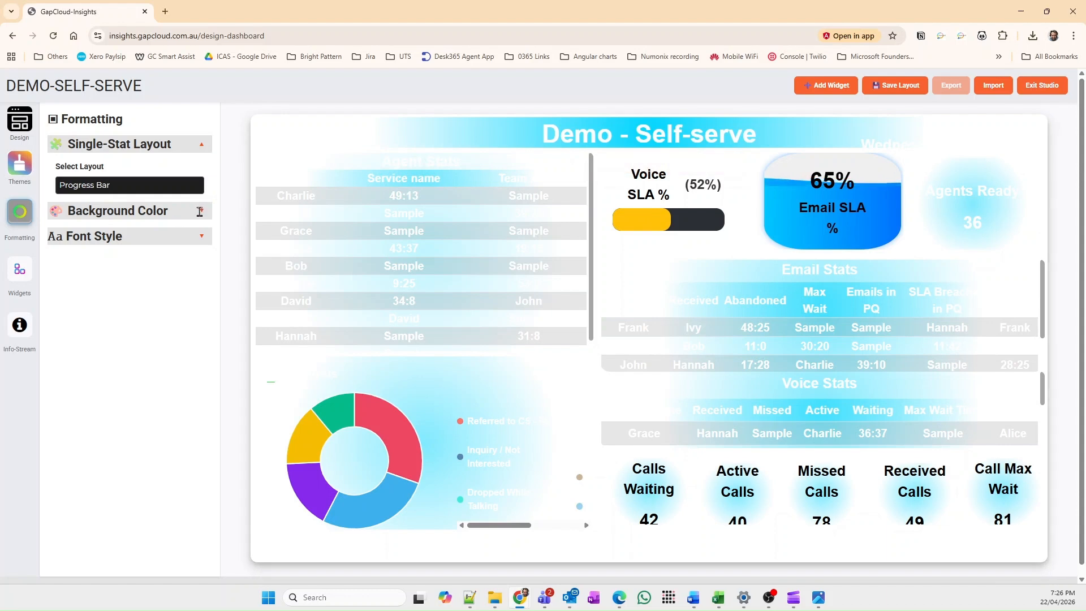
mouse_move(651, 191)
Step: Change the Email SLA % widget's single-stat layout to Progress Bar
left_click(860, 218)
left_click(158, 185)
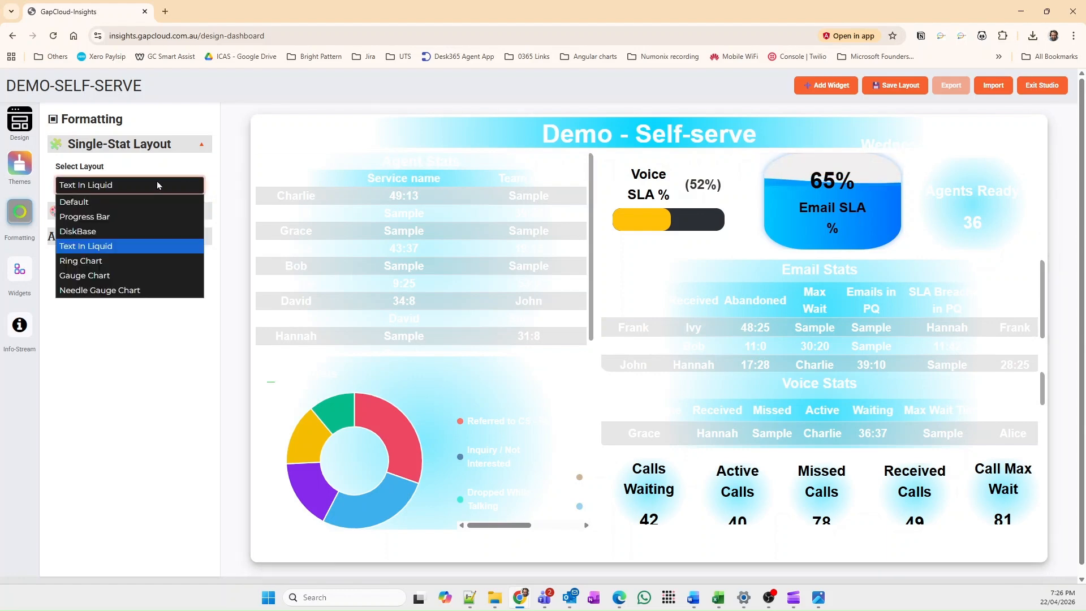
left_click(84, 216)
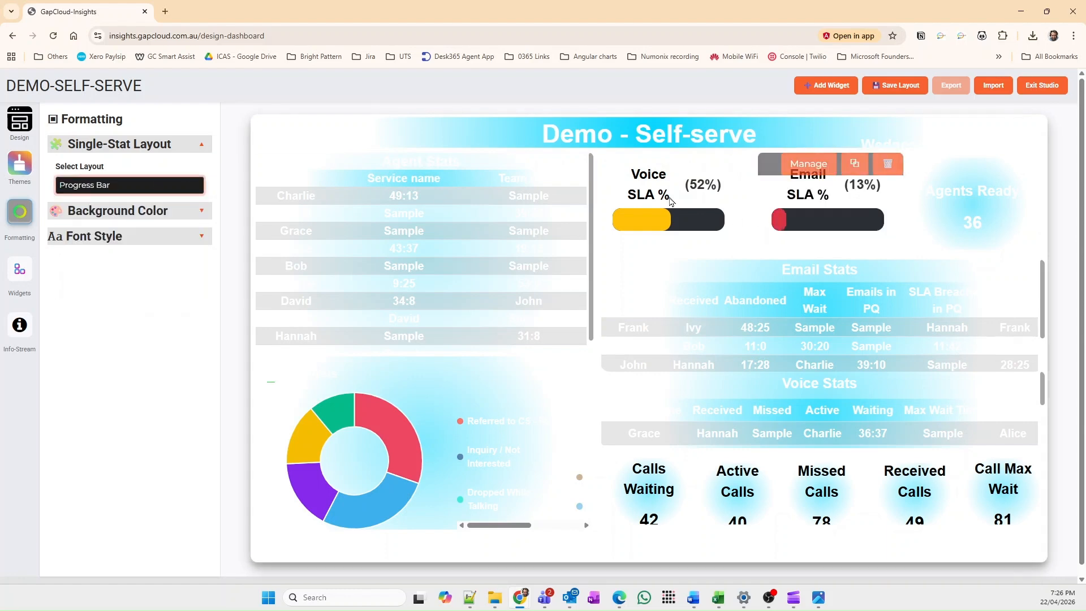
Step: Try the Text In Liquid single-stat layout on the Agents Ready widget and return it to the Default layout
left_click(965, 212)
left_click(121, 188)
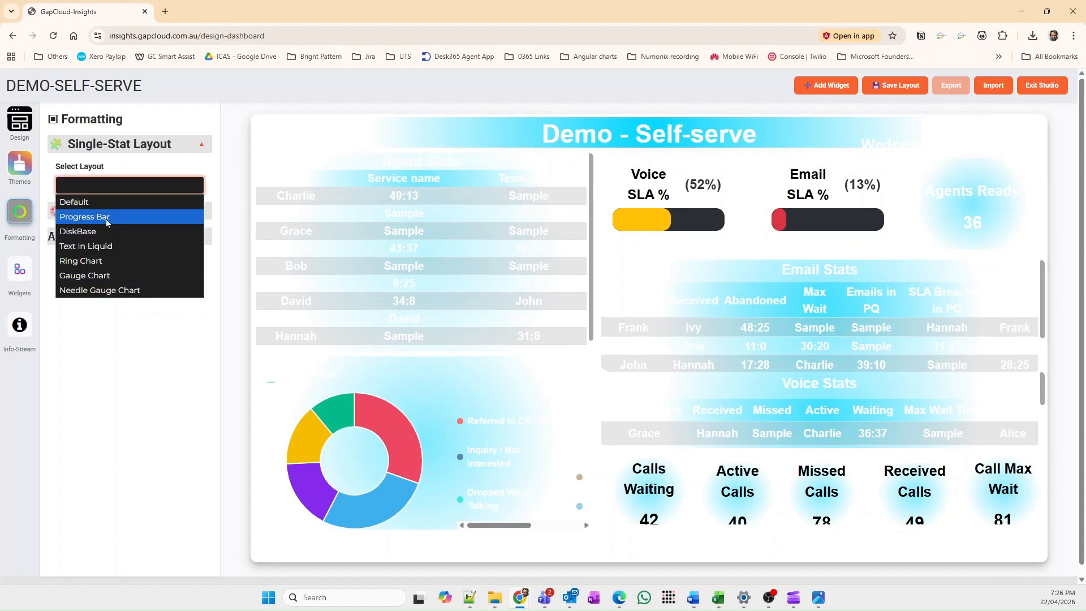
left_click(109, 246)
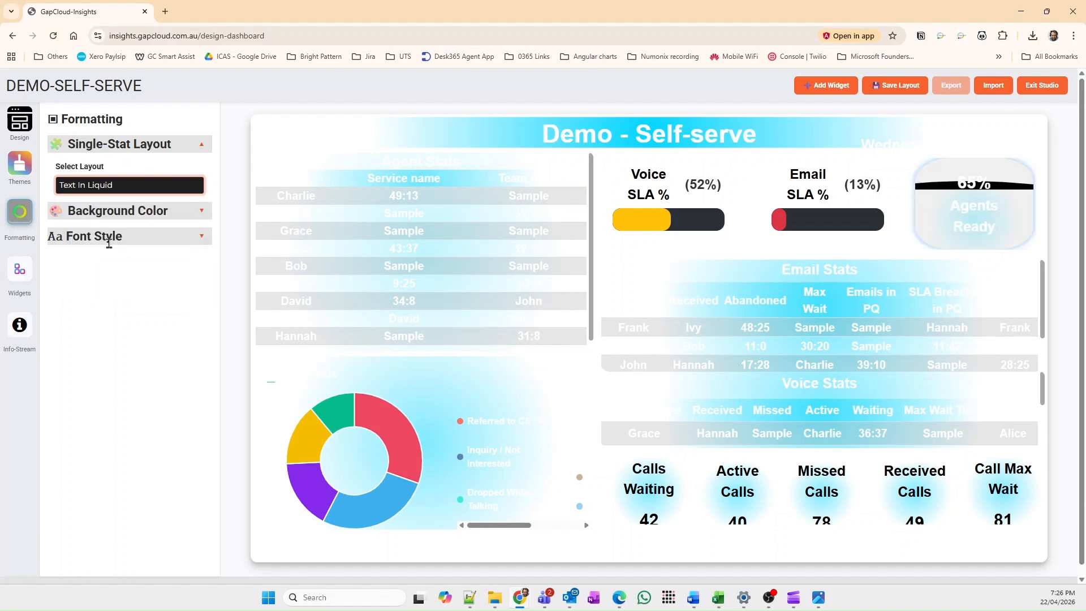
left_click(113, 185)
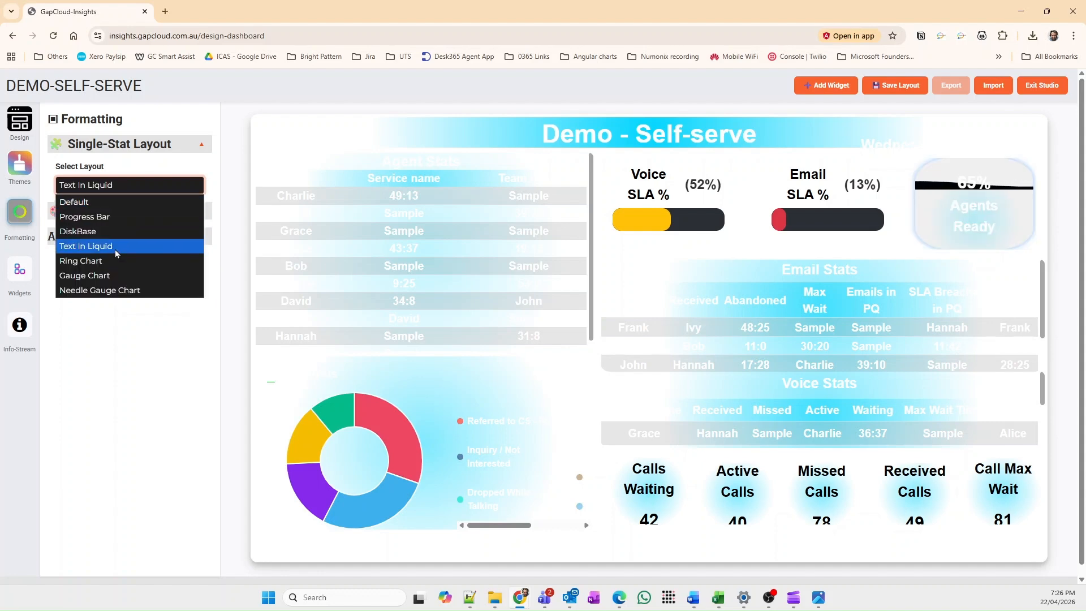
left_click(112, 203)
mouse_move(978, 197)
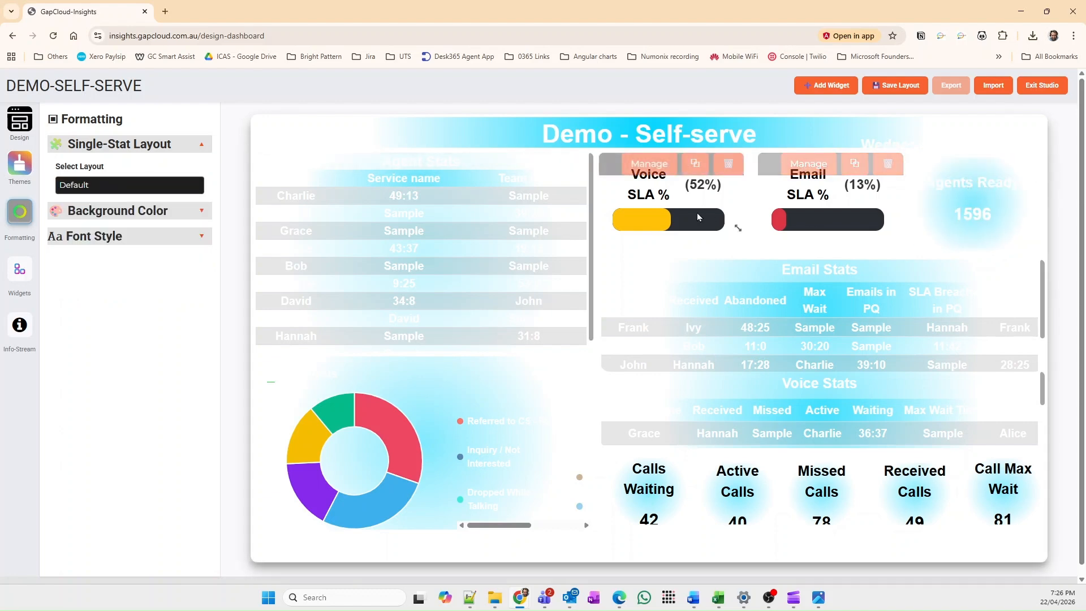
Step: Set the Voice SLA % widget's progress bar height to 35 in its font style formatting
left_click(677, 216)
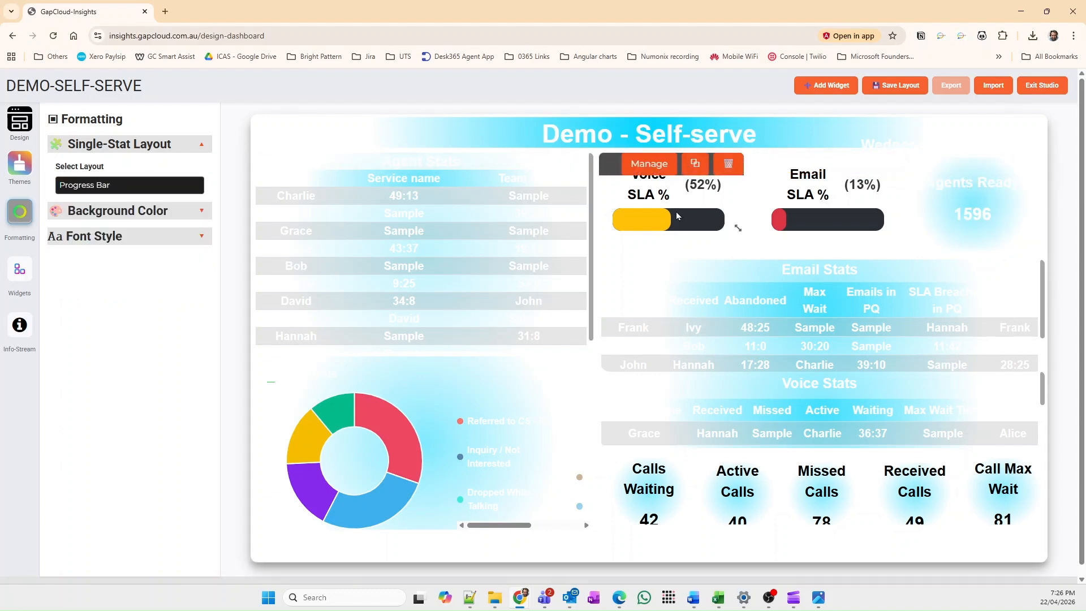
left_click(200, 212)
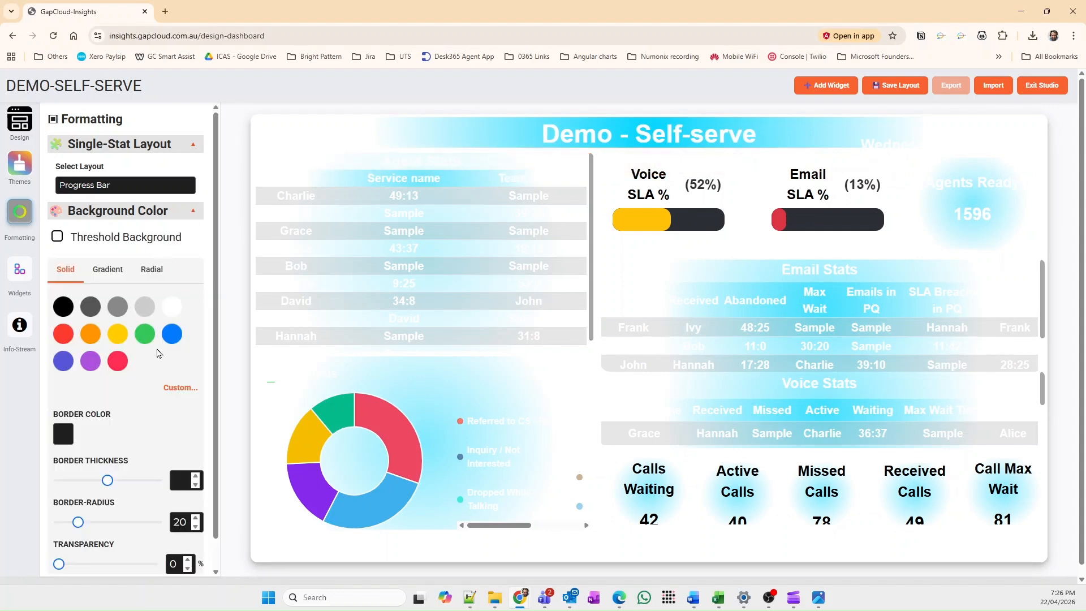
scroll(158, 354, "down", 1)
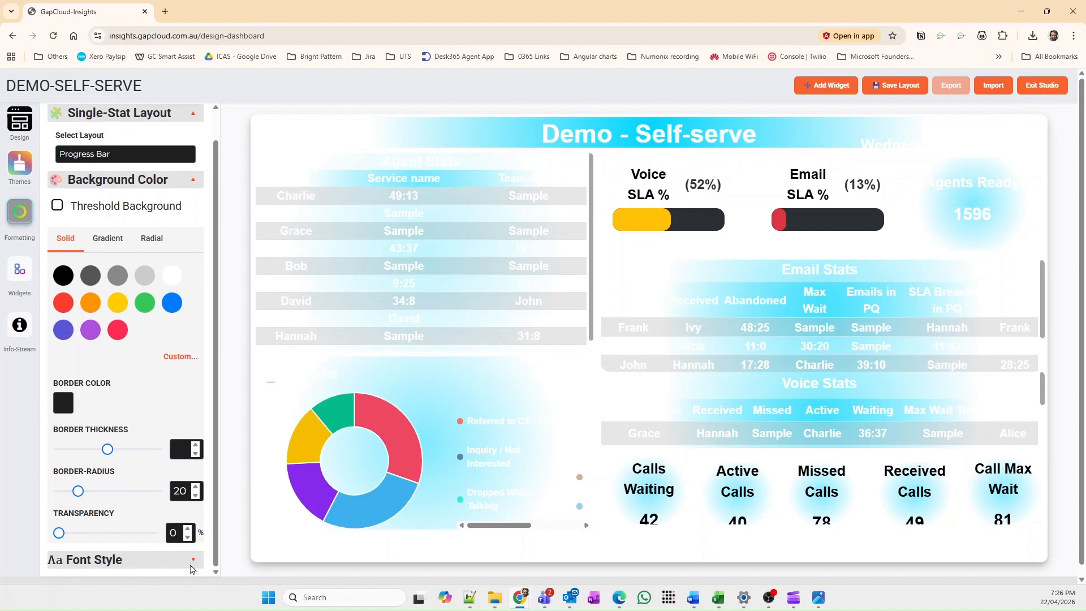
left_click(192, 562)
scroll(199, 353, "down", 3)
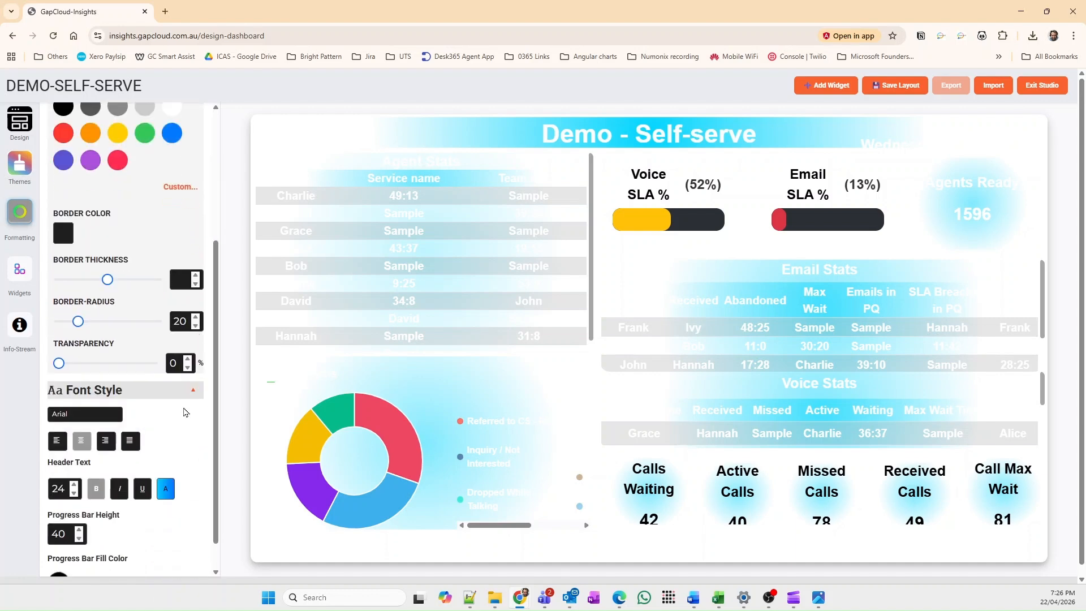
left_click_drag(64, 515, 119, 516)
scroll(113, 516, "down", 1)
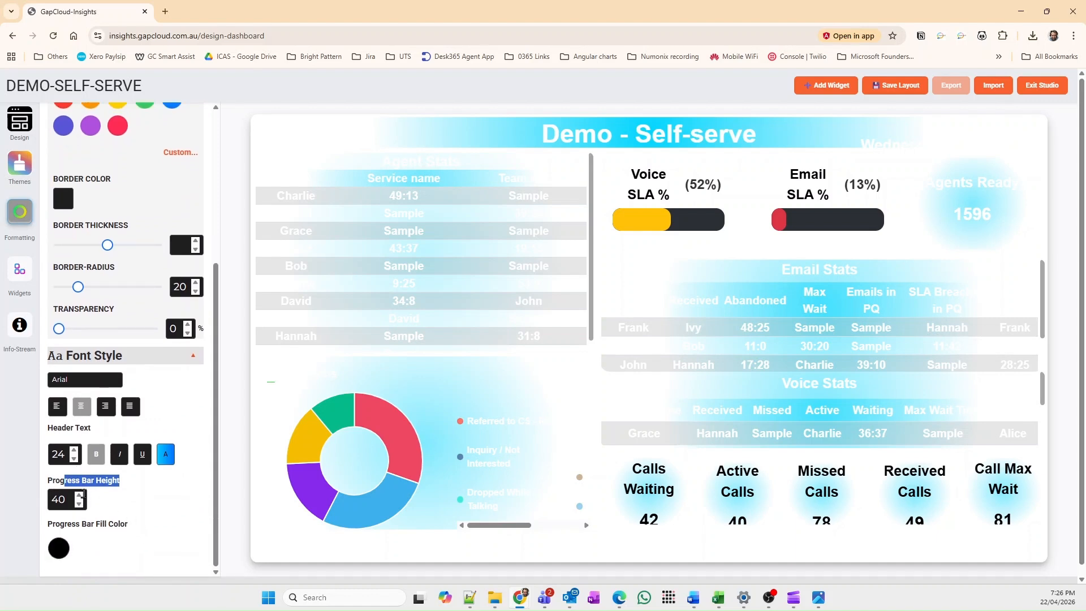
left_click(78, 504)
left_click(78, 505)
left_click(79, 505)
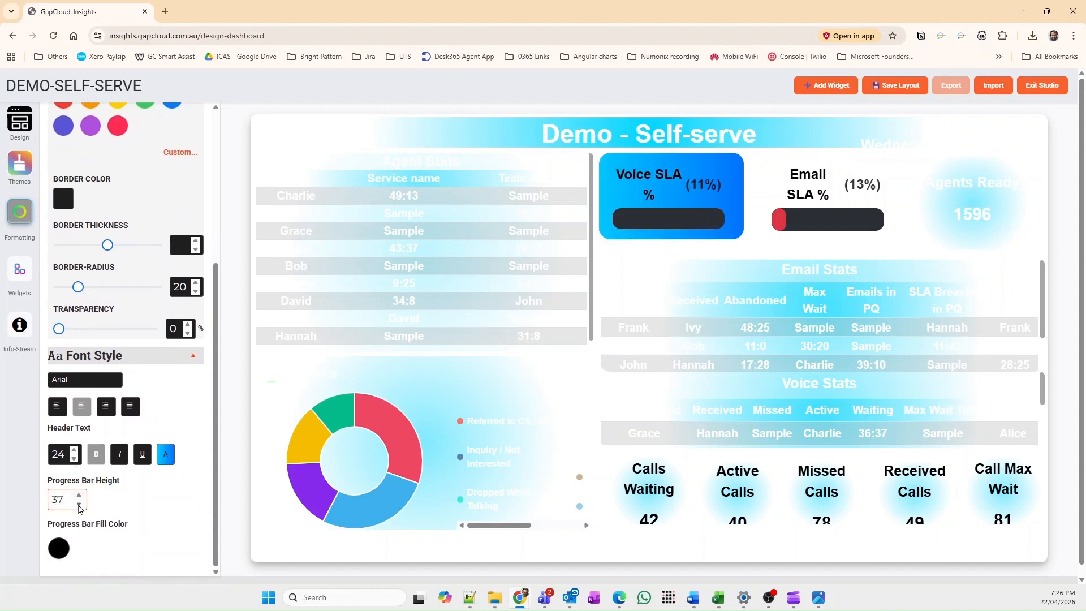
left_click(78, 505)
left_click(79, 505)
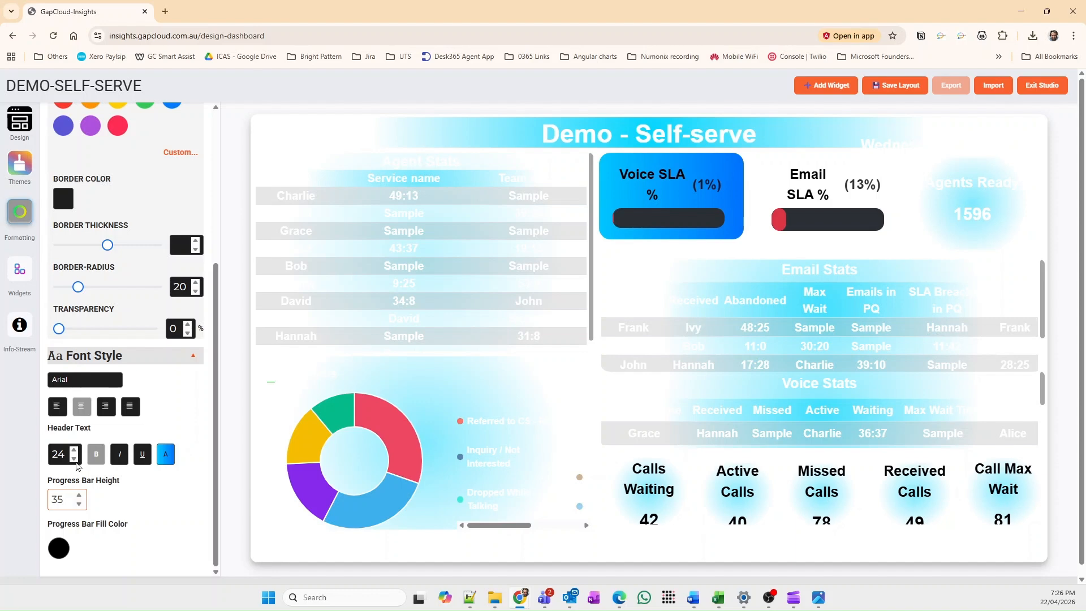
Step: Reduce the Voice SLA % widget's header text size to 20
left_click(75, 459)
left_click(75, 460)
left_click(76, 459)
left_click(75, 460)
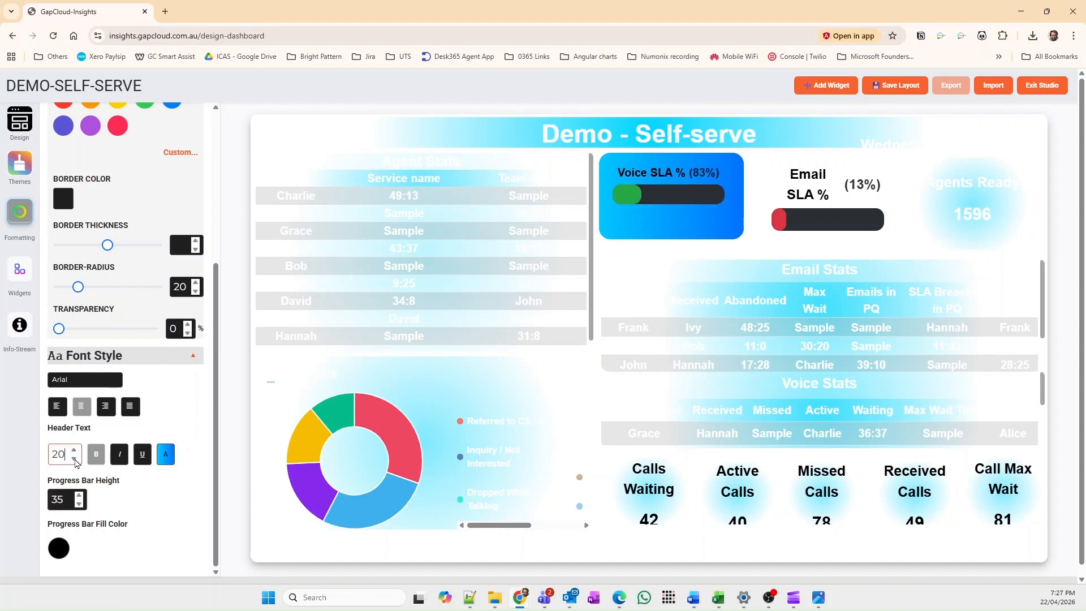
Step: Set the Email SLA % widget's header text size to 22 and its progress bar height to 35
left_click(831, 213)
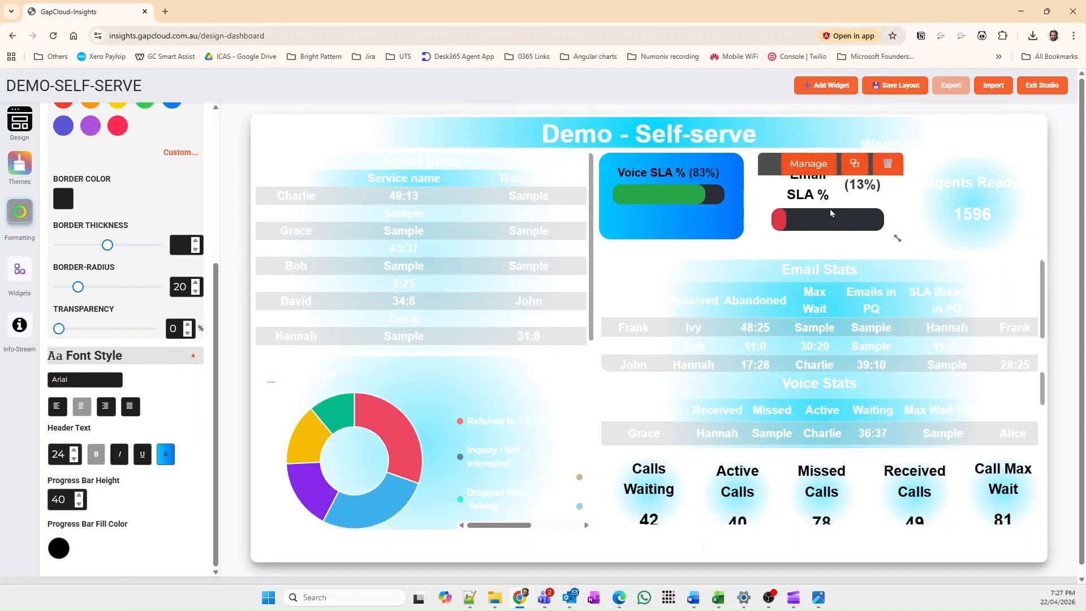
left_click(74, 460)
left_click(74, 459)
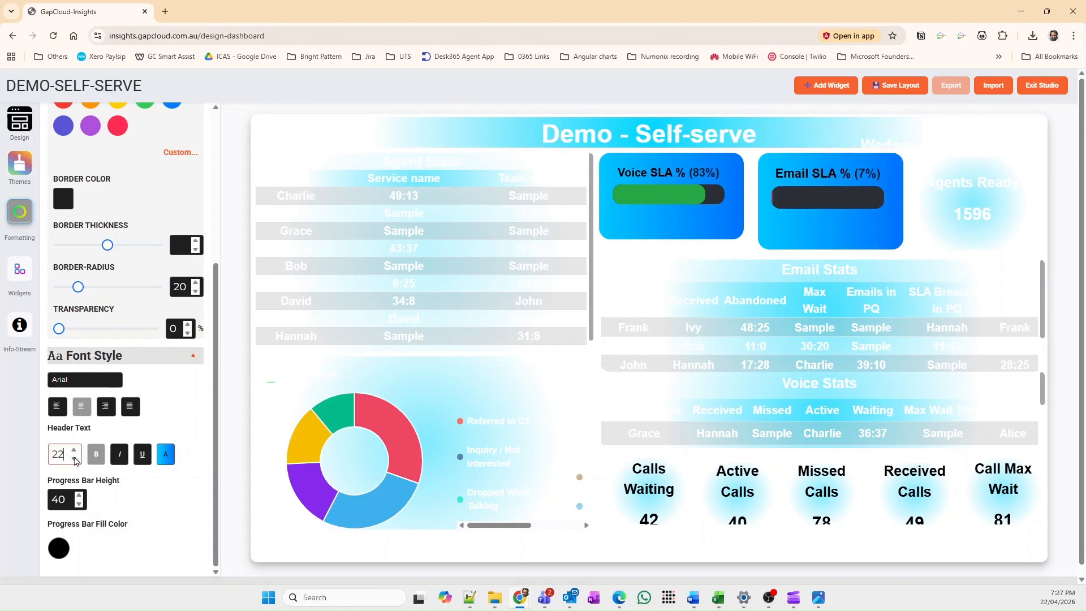
left_click(80, 504)
left_click(80, 504)
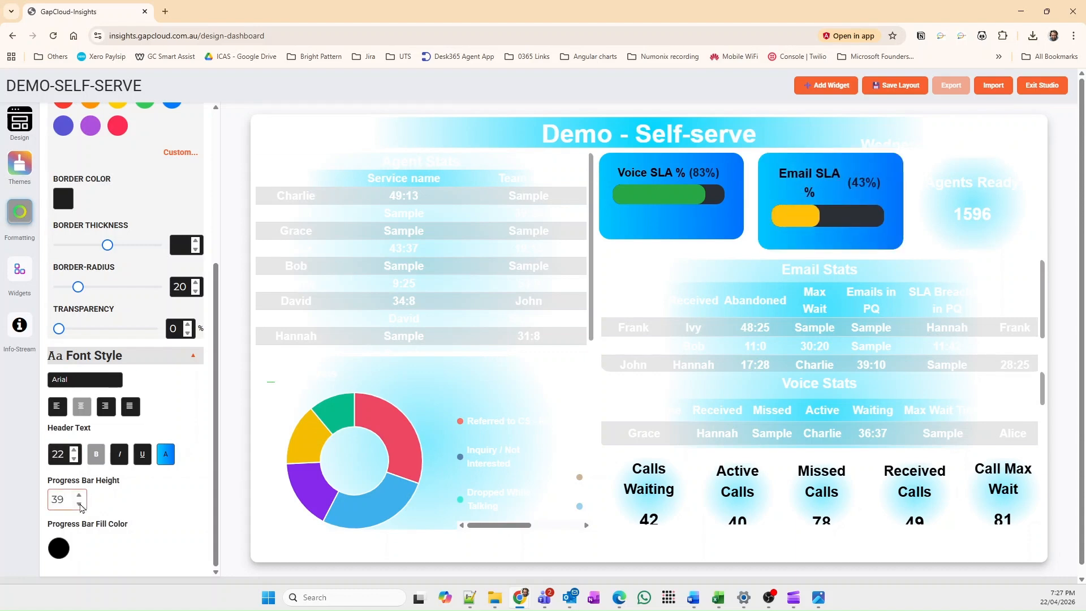
left_click(80, 505)
left_click(80, 505)
left_click(80, 504)
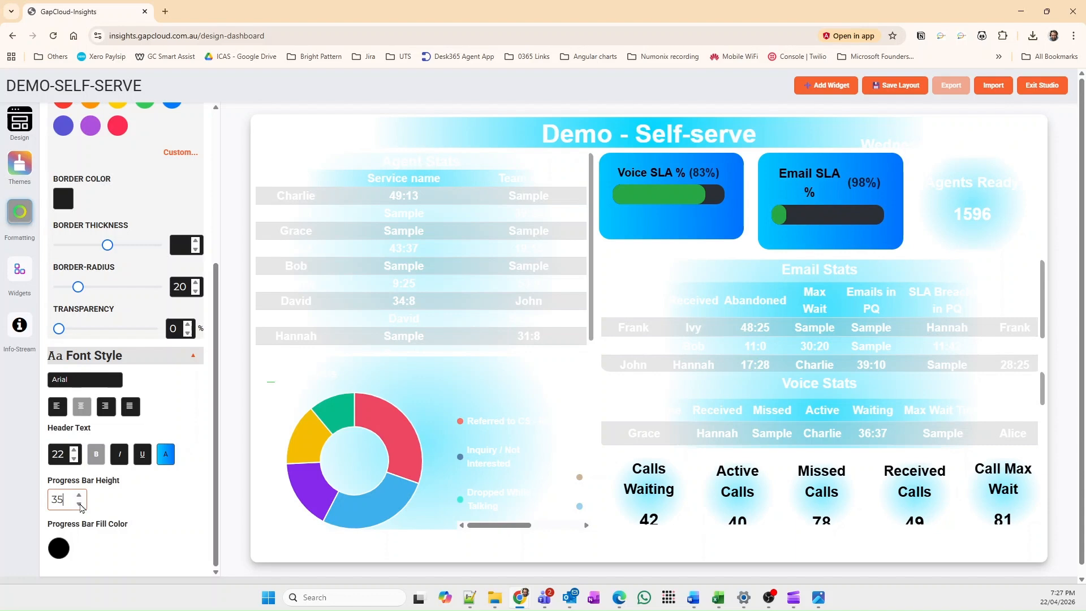
Step: Match the Email SLA % header text to the Voice SLA % widget at size 20 and make the Email widget slightly shorter
left_click(644, 208)
left_click(833, 210)
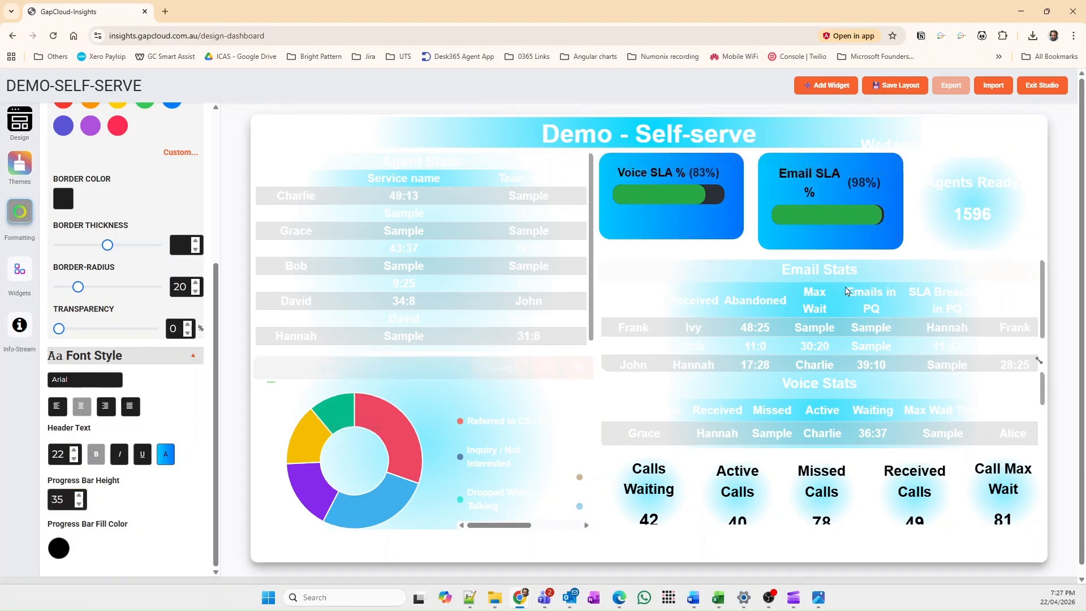
left_click(667, 217)
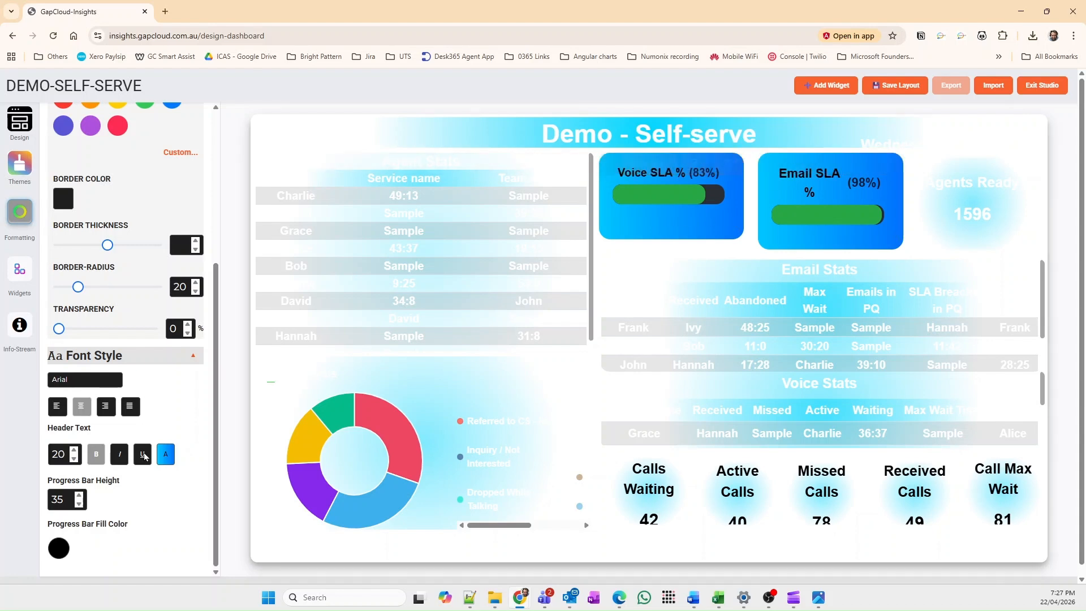
left_click(879, 231)
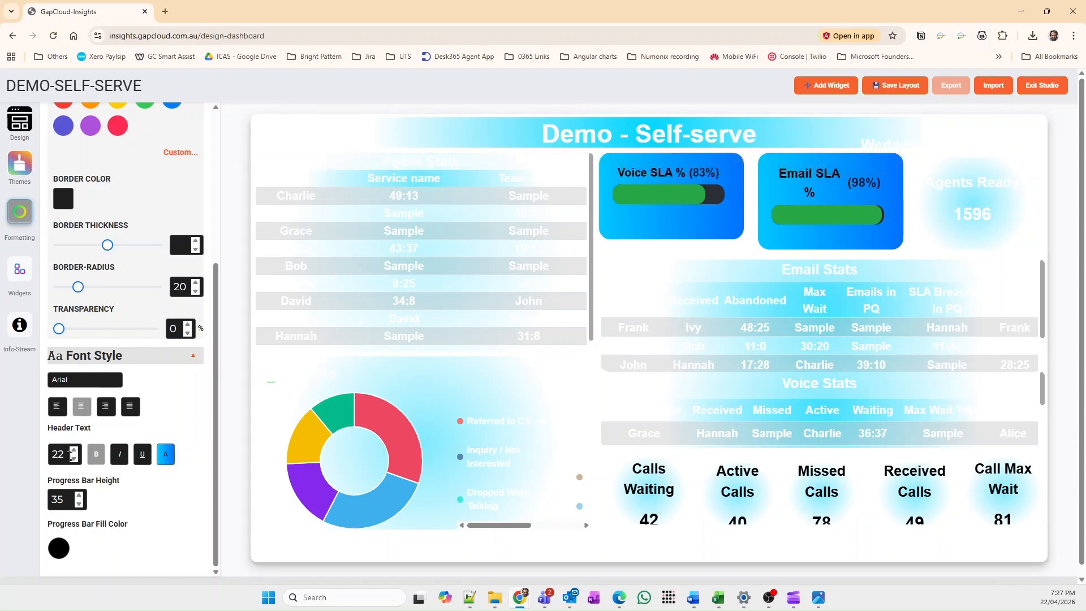
left_click(74, 458)
left_click(73, 459)
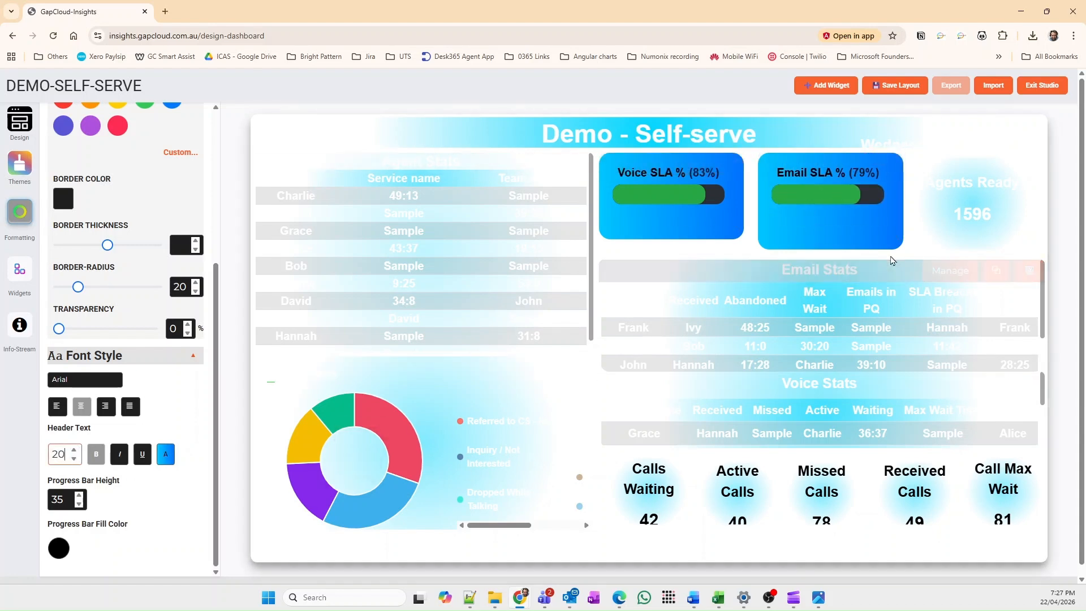
left_click_drag(902, 247, 899, 227)
Step: Save the wallboard layout and exit the studio
mouse_move(867, 384)
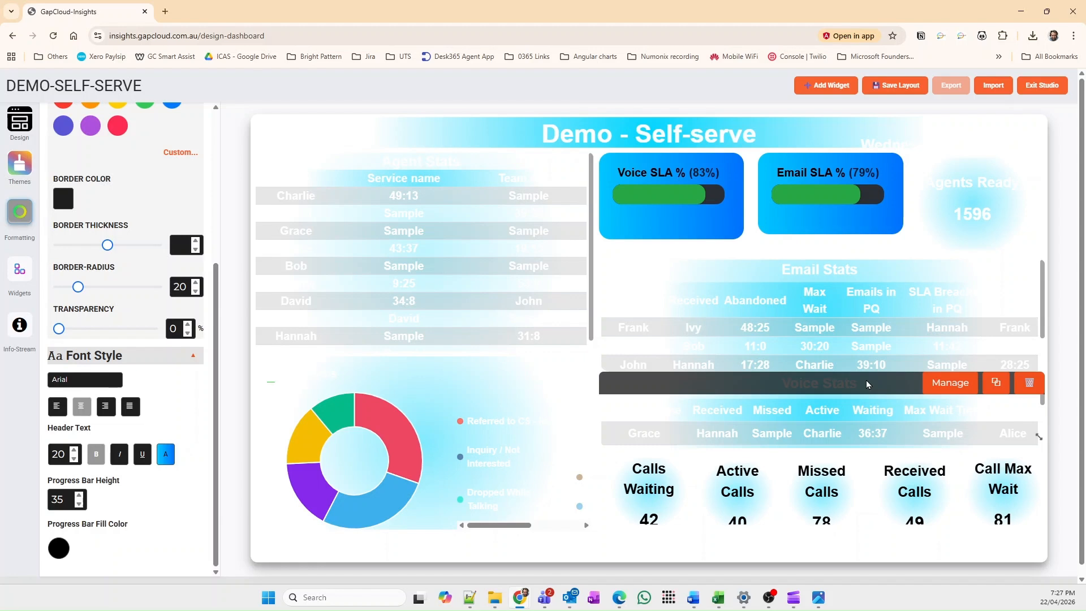
left_click(902, 86)
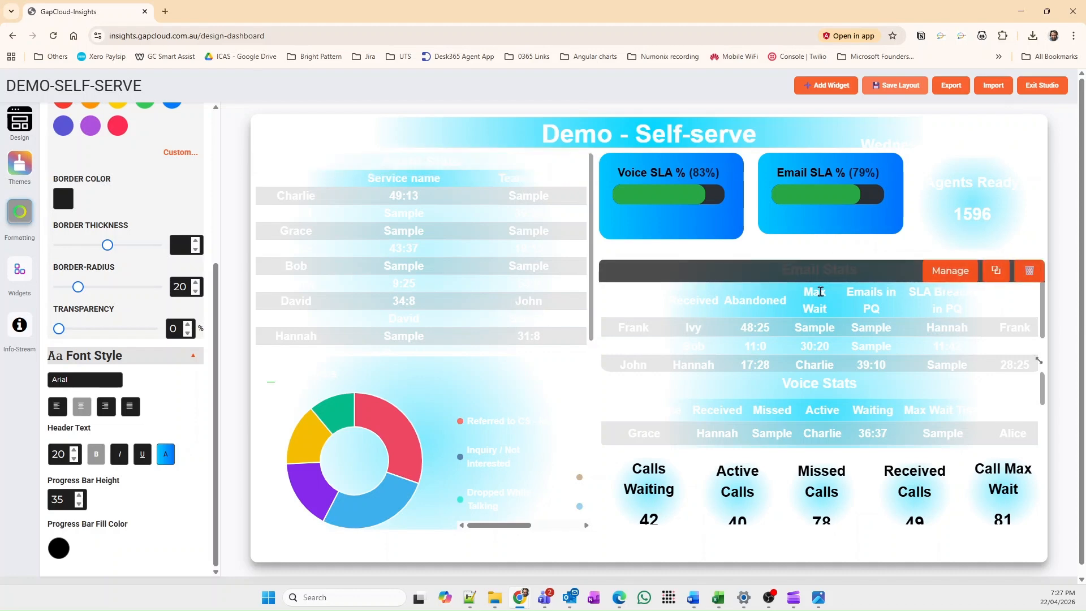
left_click(1041, 85)
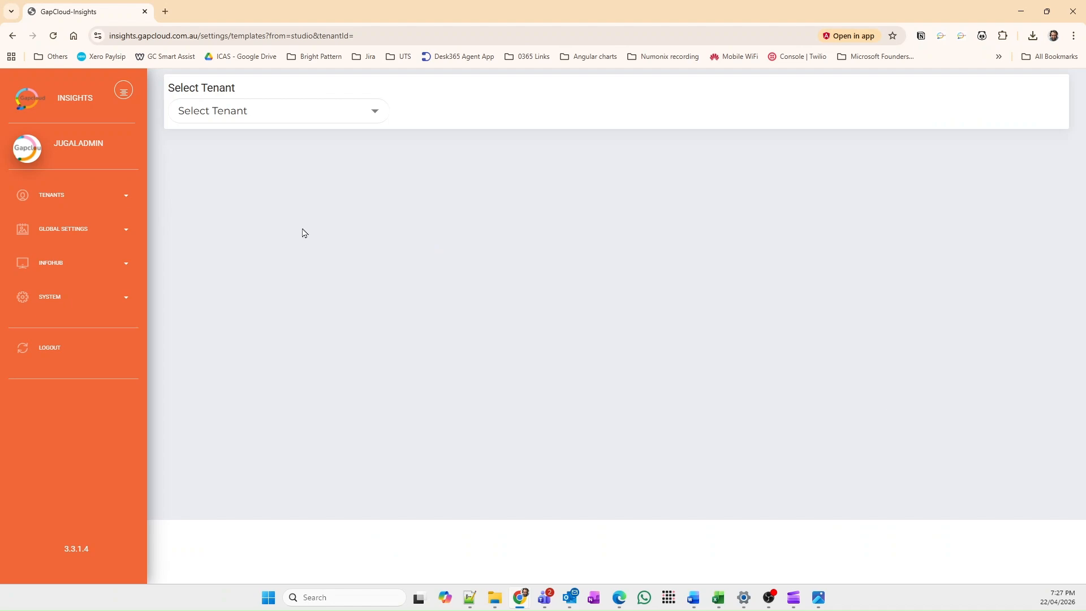
Step: Select the sb-gapcloud.brightpattern.com tenant and reopen the Demo - Self-serve template for layout customization
left_click(236, 113)
left_click(279, 334)
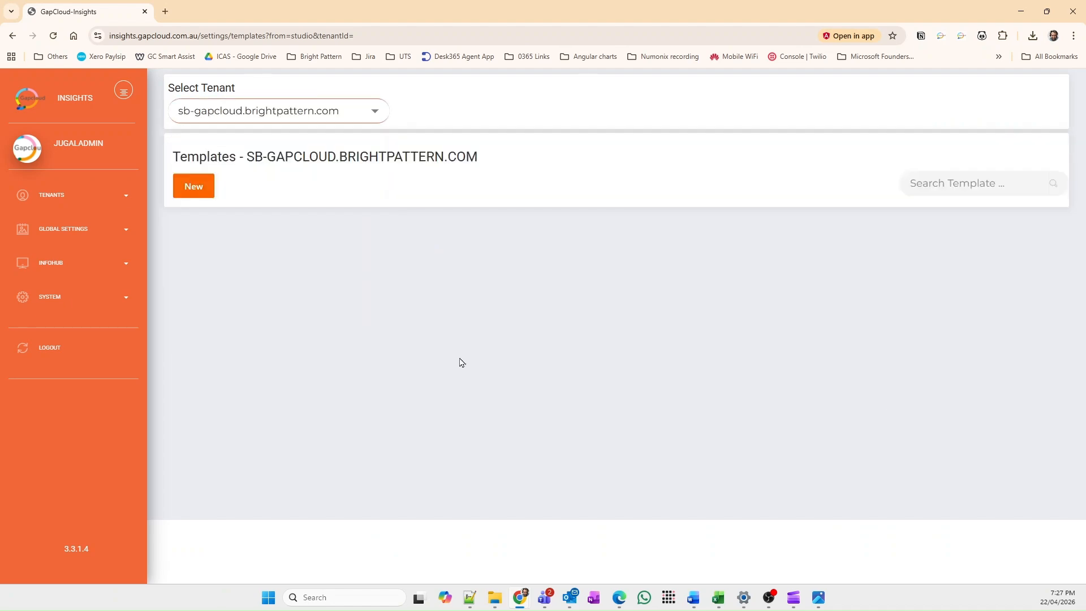
scroll(487, 363, "down", 10)
left_click_drag(687, 424, 745, 456)
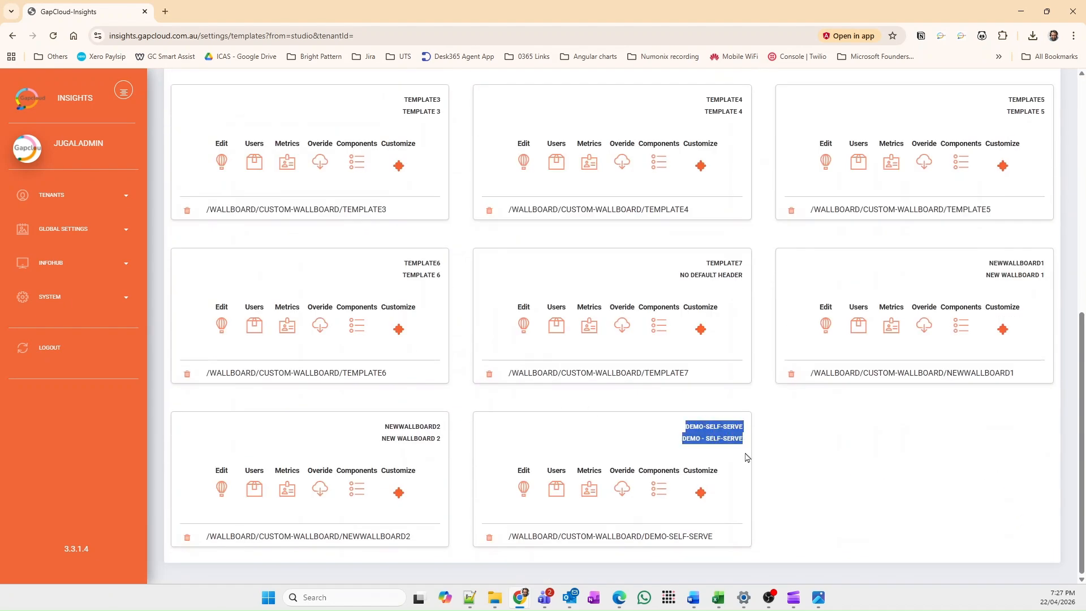
left_click(700, 493)
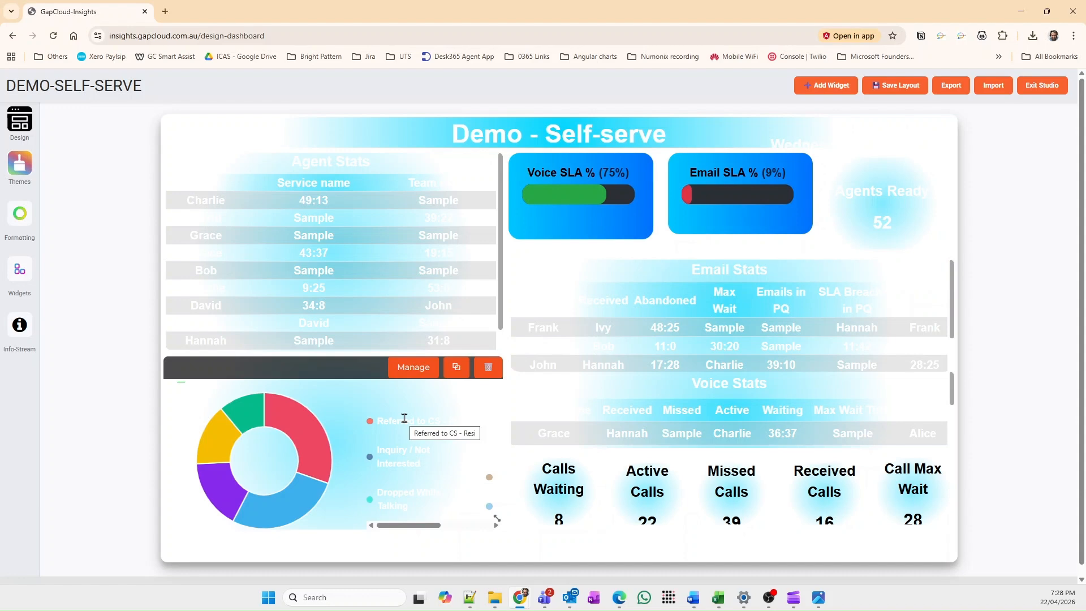
Step: Try the striped tenant template on the wallboard and replace it with the one outlined by a red arch
left_click(21, 120)
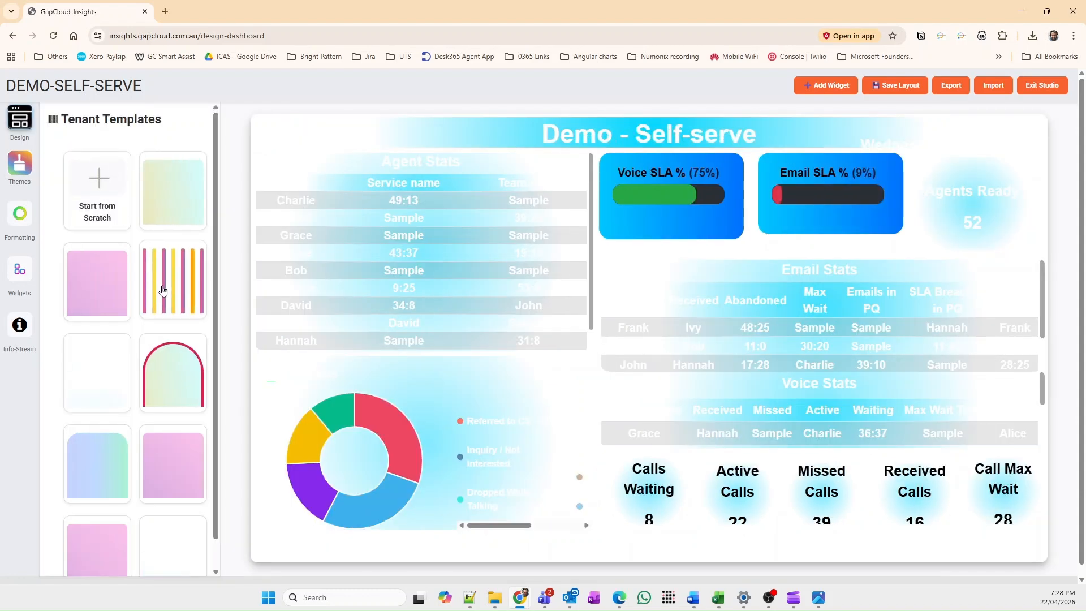
left_click(163, 290)
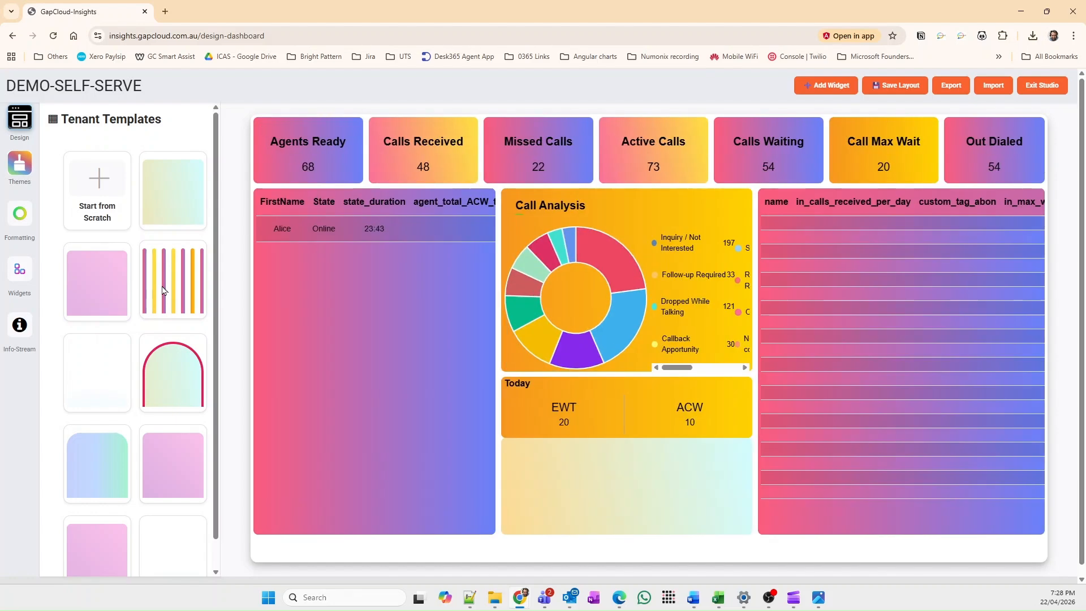
left_click(168, 366)
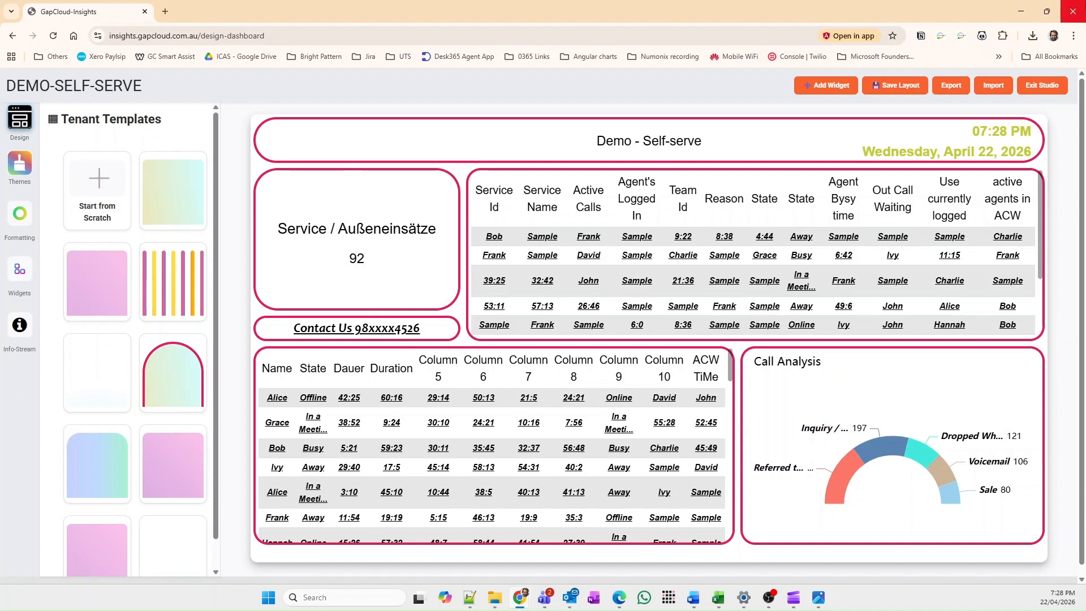
mouse_move(887, 236)
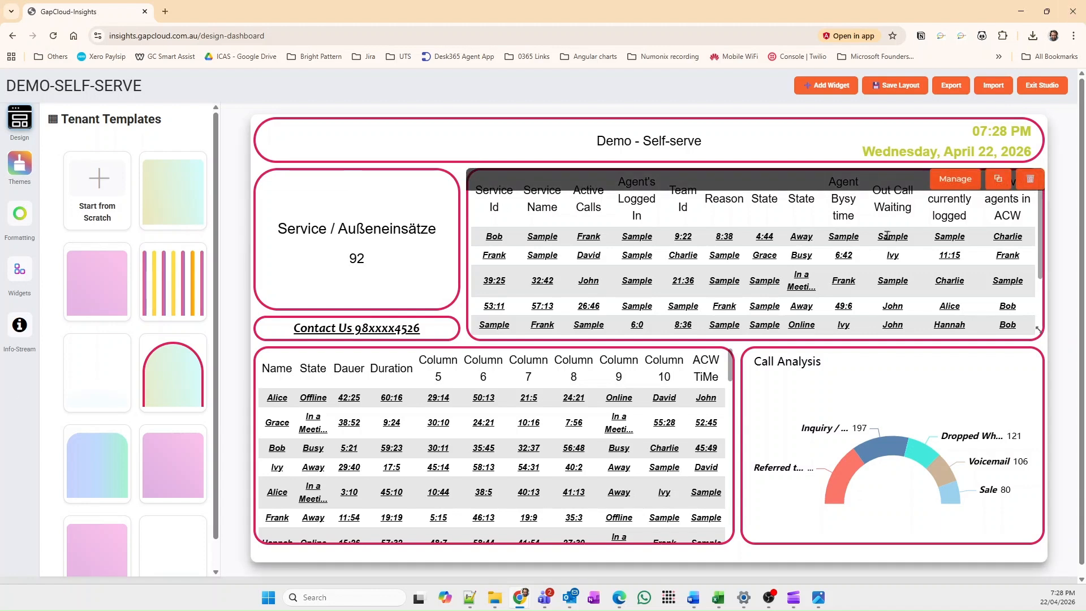